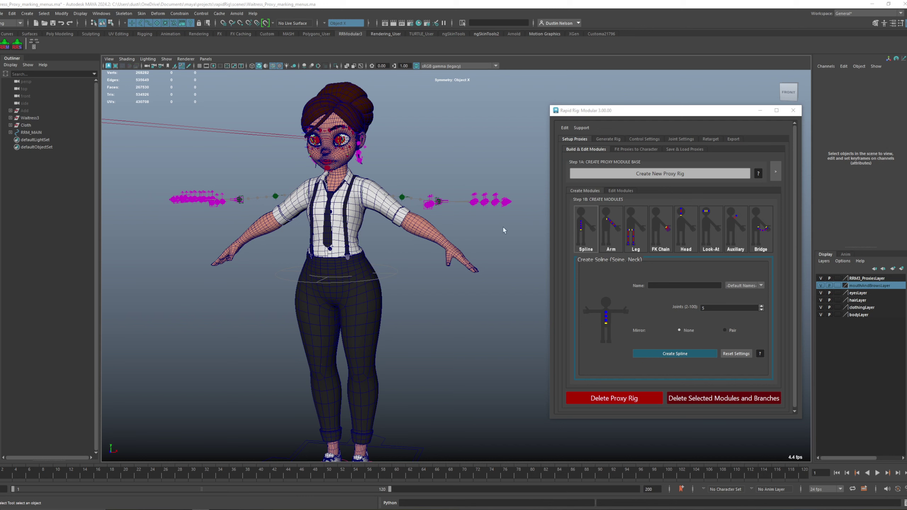
Examine the Fit Proxies to Character tools, both in their own section and expanded alongside the Build & Edit Modules tools
left_click(644, 149)
left_click(602, 149)
left_click(619, 149)
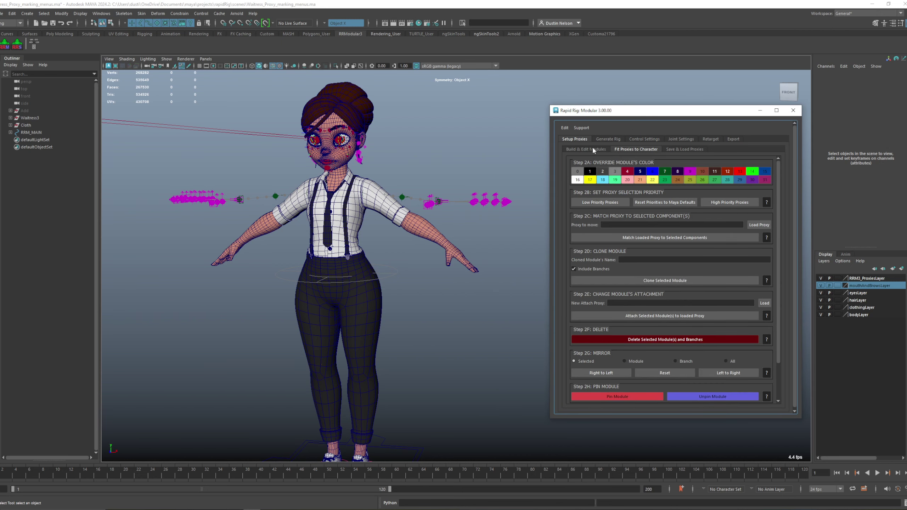
left_click(593, 150)
left_click_drag(636, 111, 599, 109)
left_click(741, 169)
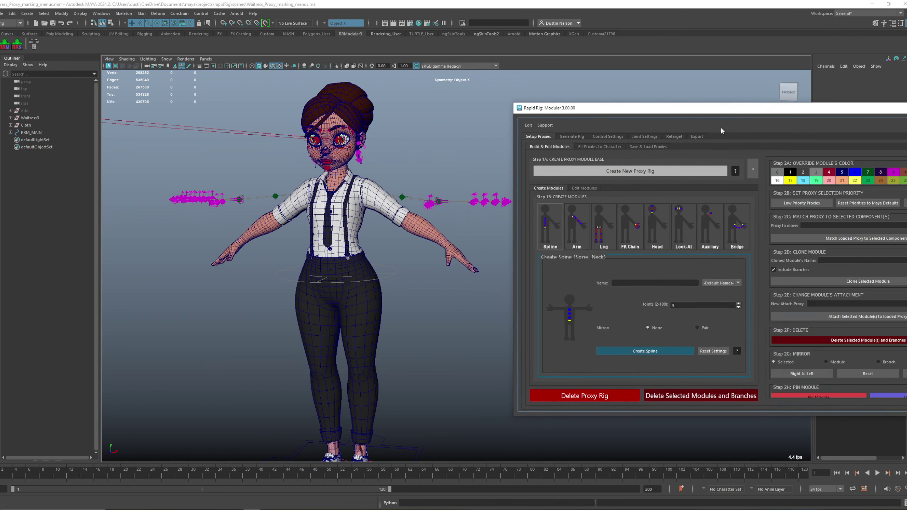
left_click_drag(721, 110, 607, 92)
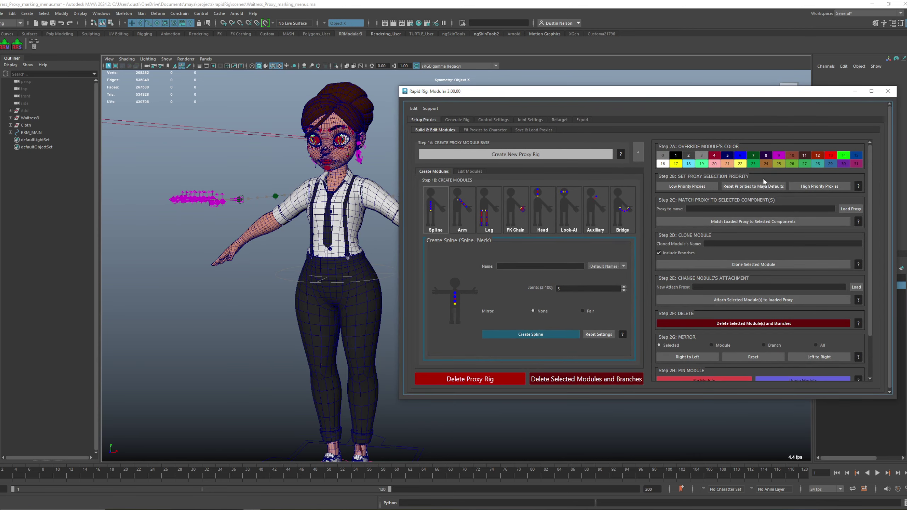
scroll(746, 304, "down", 2)
scroll(746, 305, "up", 2)
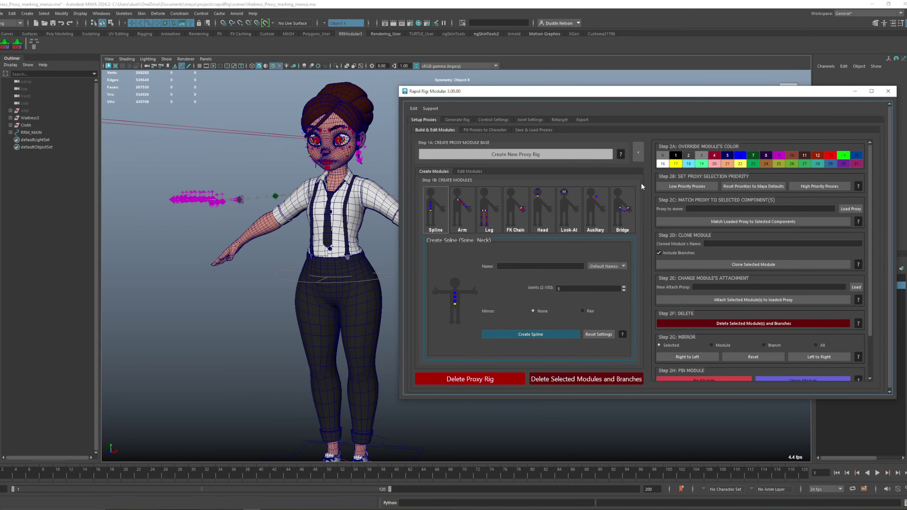
left_click(638, 154)
left_click_drag(563, 94, 763, 99)
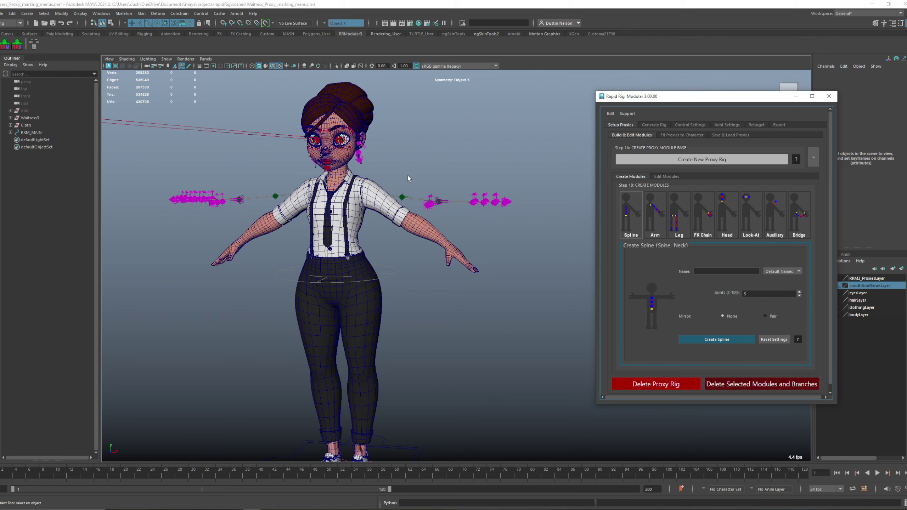
Review the mouse button and hotkey choices in the RRM3 Marking Menu Settings and clear the window from the viewport
right_click_drag(431, 186, 404, 217, "alt")
middle_click_drag(404, 217, 445, 256, "alt")
left_click_drag(445, 256, 428, 264, "alt")
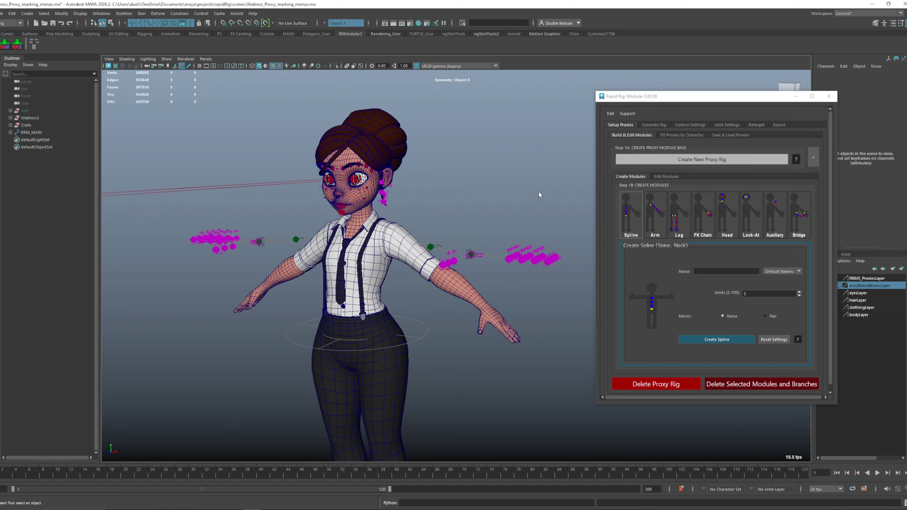
left_click(37, 48)
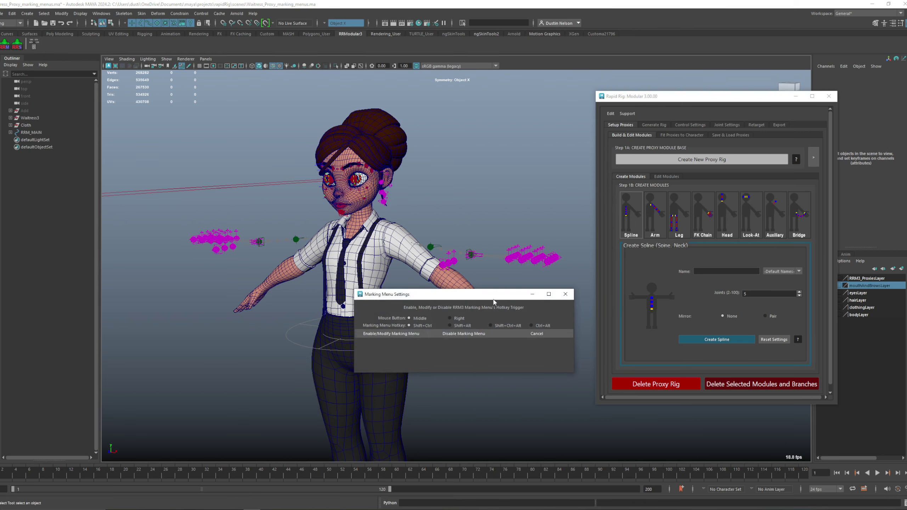
left_click_drag(494, 301, 540, 130)
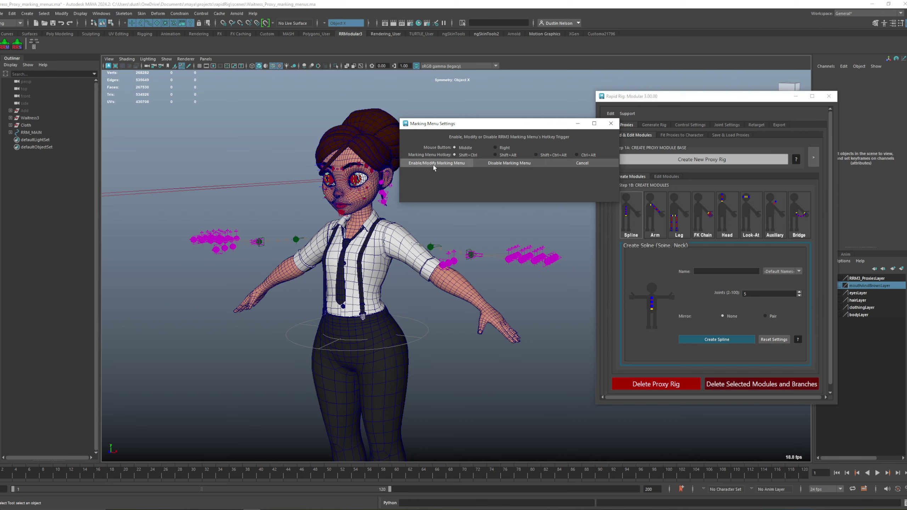
left_click_drag(468, 129, 0, 275)
middle_click_drag(515, 226, 513, 226, "alt")
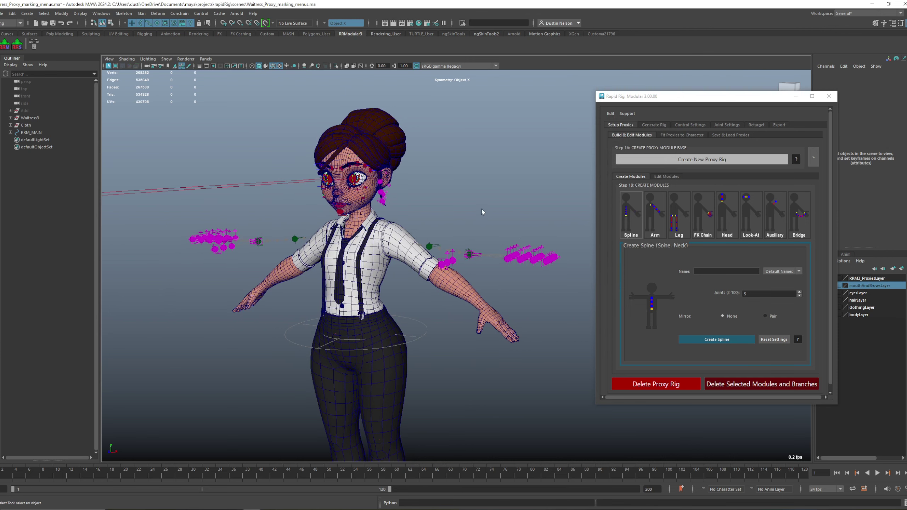
Examine the marking menu with nothing selected and with the character's left wrist proxy selected, including its Mirror and Pin options
right_click(480, 199, "ctrl+alt")
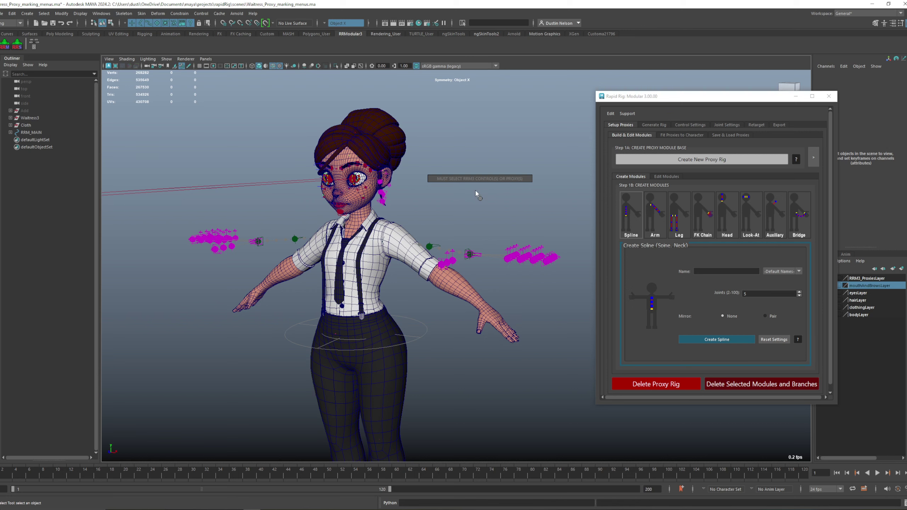
left_click(470, 251)
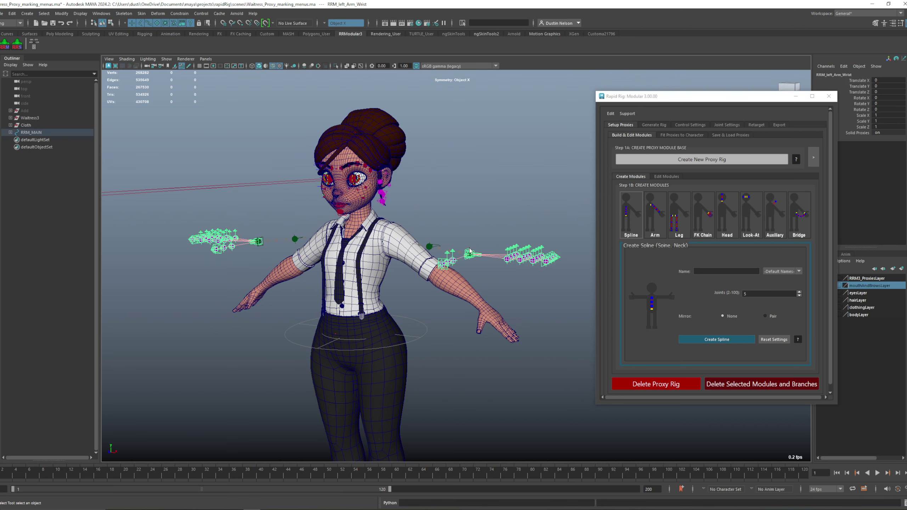
left_click(504, 214)
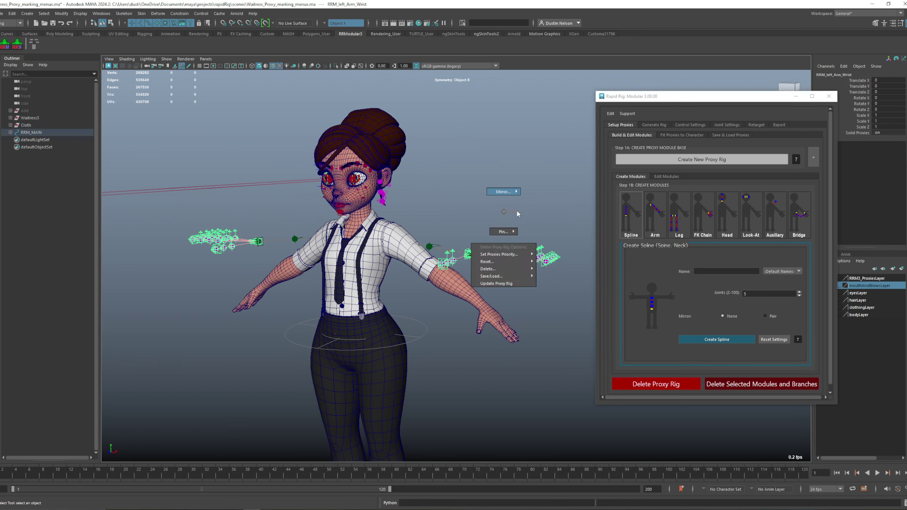
left_click(503, 232)
right_click_drag(506, 224, 504, 202)
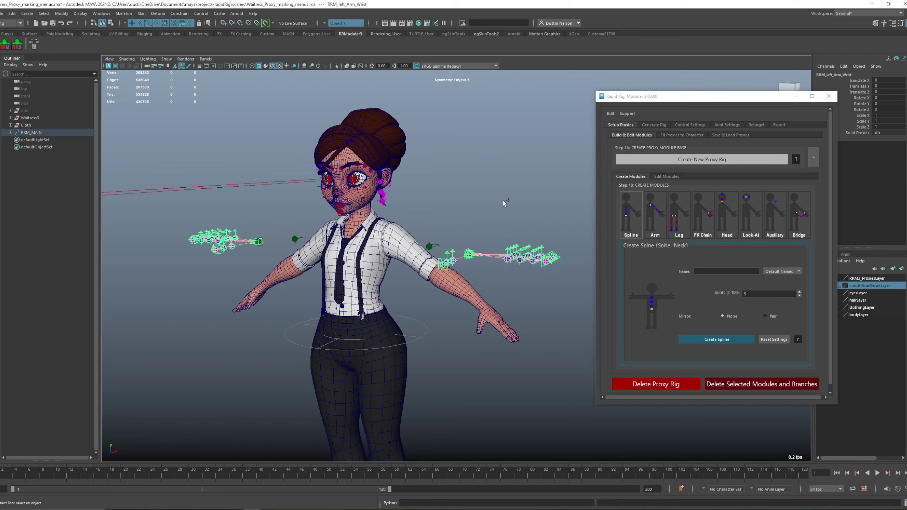
Move the left wrist proxy down from its T-pose position to roughly the character's left wrist
left_click_drag(461, 243, 479, 247, "alt")
right_click_drag(479, 248, 532, 272, "alt")
middle_click_drag(532, 273, 483, 314, "alt")
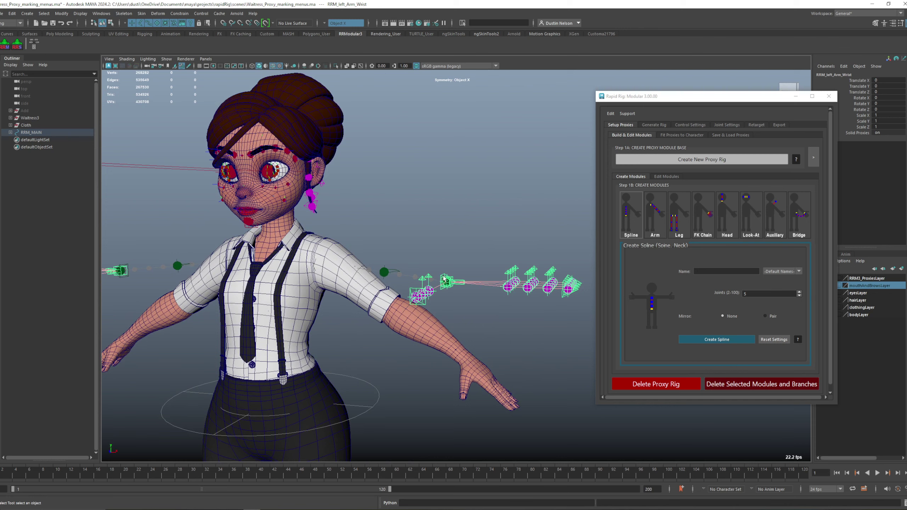
key("w")
left_click_drag(446, 282, 469, 363)
left_click_drag(471, 356, 422, 390, "alt")
middle_click_drag(421, 391, 421, 349, "alt")
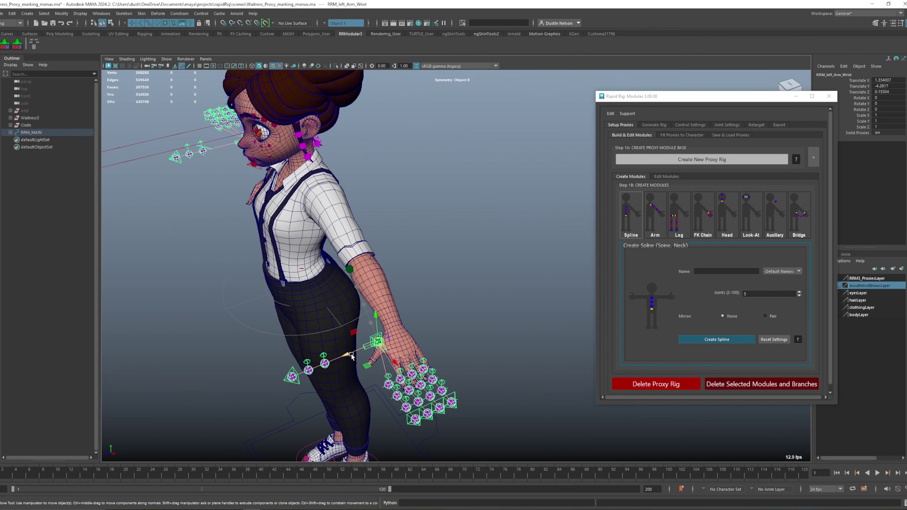
Refine the left wrist proxy to about 0.64, -4.51, -1.26 and rotate it about -40.7 in Z to follow the arm
left_click_drag(350, 354, 495, 308)
left_click_drag(466, 277, 466, 280)
left_click_drag(465, 286, 345, 366, "alt")
left_click_drag(324, 327, 333, 325)
left_click_drag(346, 352, 365, 325, "alt")
key("e")
key("w")
left_click_drag(365, 324, 422, 307, "alt")
right_click_drag(421, 306, 263, 304, "alt")
left_click_drag(263, 303, 482, 198, "alt")
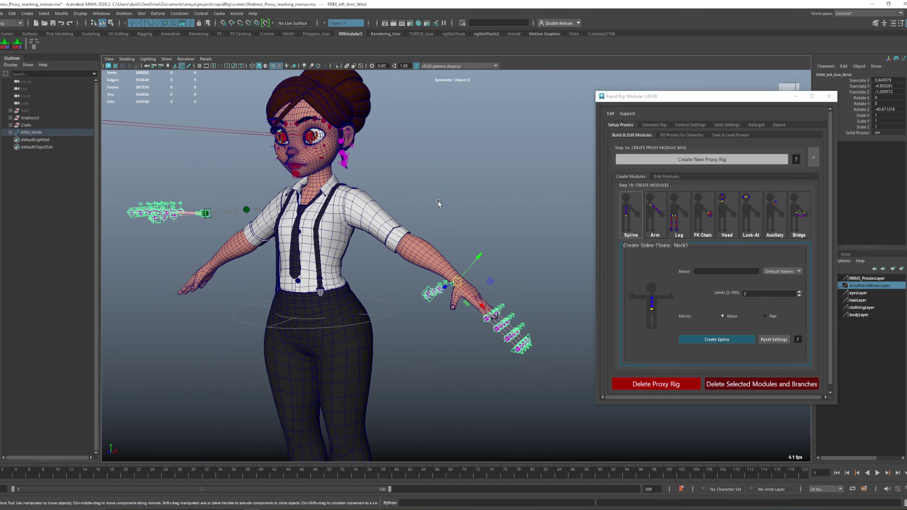
Mirror the left wrist proxy and its finger branches with Left to Right for Branch
right_click(489, 187)
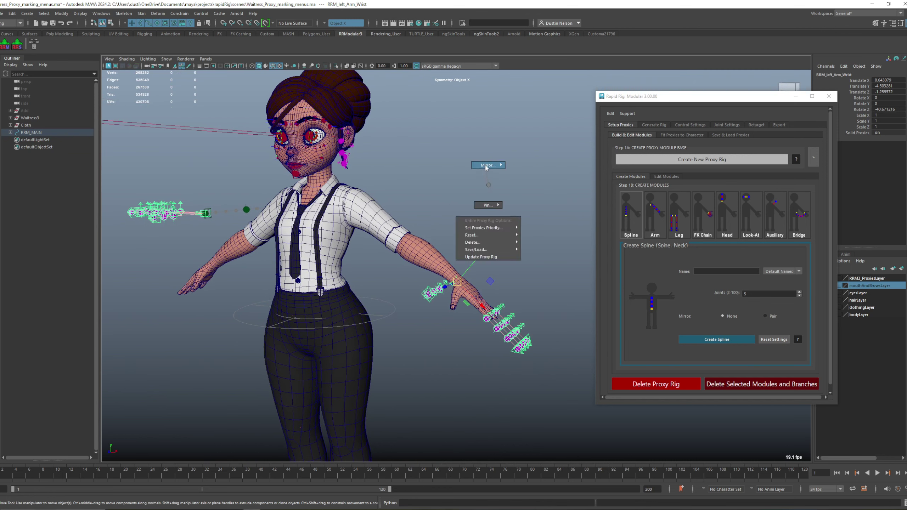
mouse_move(485, 167)
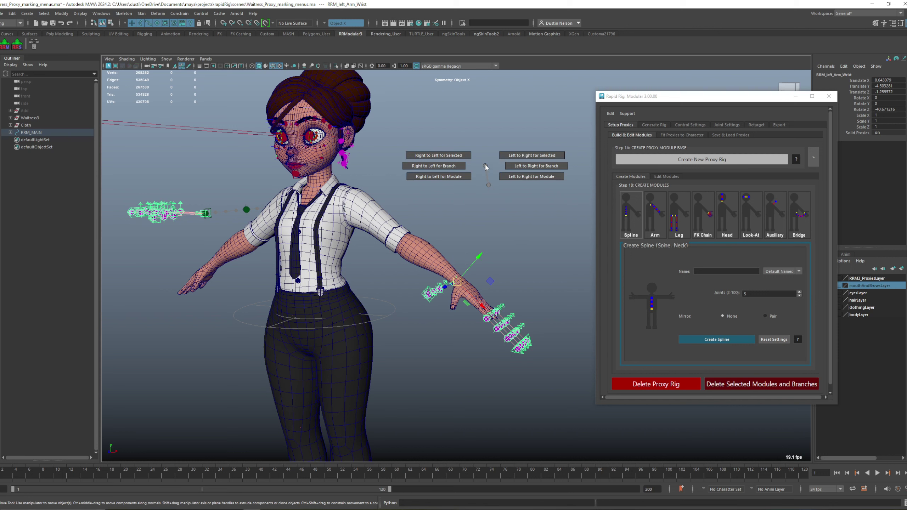
left_click(536, 166)
mouse_move(375, 249)
left_mouse_down("alt")
mouse_move(391, 248)
mouse_move(379, 250)
left_mouse_up("alt")
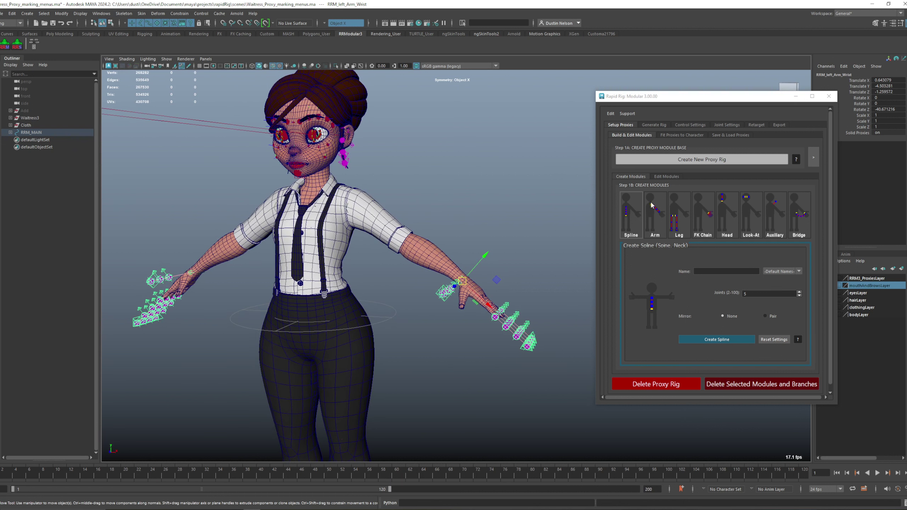
Examine the mirror scopes in Fit Proxies to Character, trying Module and returning to Selected, and go back to Build & Edit Modules
left_click(681, 135)
scroll(690, 303, "down", 2)
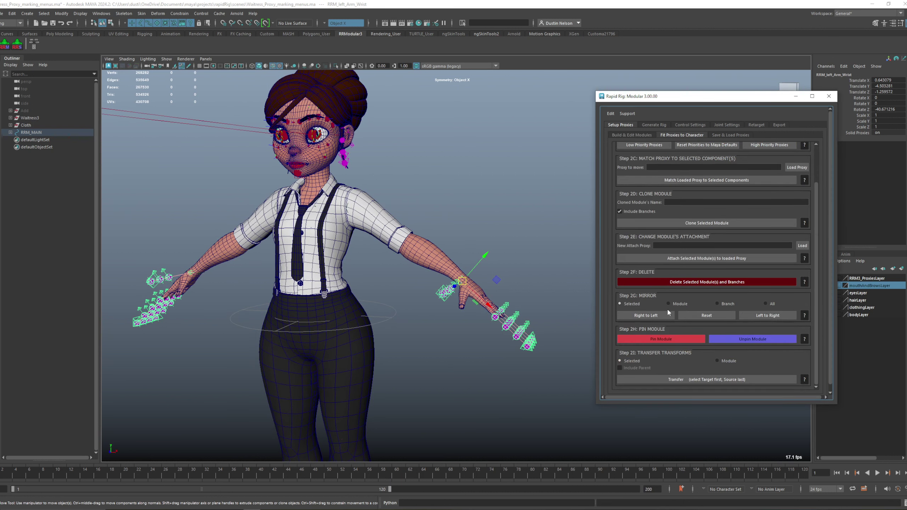
left_click(687, 303)
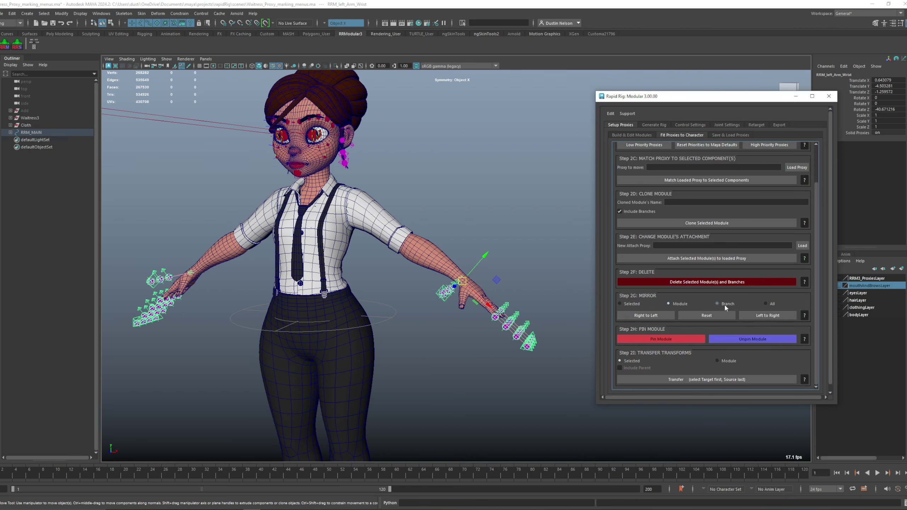
left_click(637, 304)
left_click(635, 134)
Select the first left thumb proxy and set the proxies' selection priority to High Priority
left_click_drag(465, 263, 414, 311, "alt")
right_click_drag(414, 311, 497, 365, "alt")
left_click_drag(497, 364, 518, 256, "alt")
right_click_drag(528, 257, 497, 268, "alt")
left_click_drag(492, 174, 359, 347)
right_click_drag(508, 300, 444, 277, "alt")
left_click(507, 205)
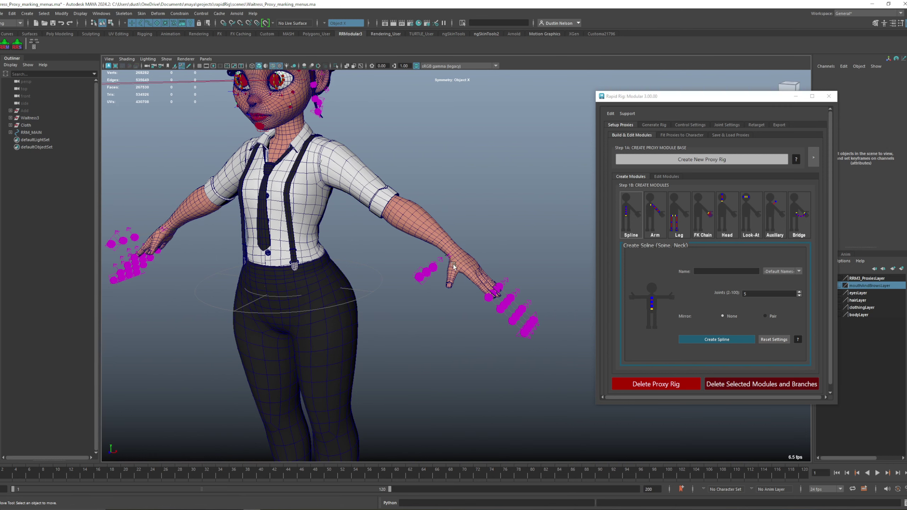
left_click(437, 264)
right_click(501, 194)
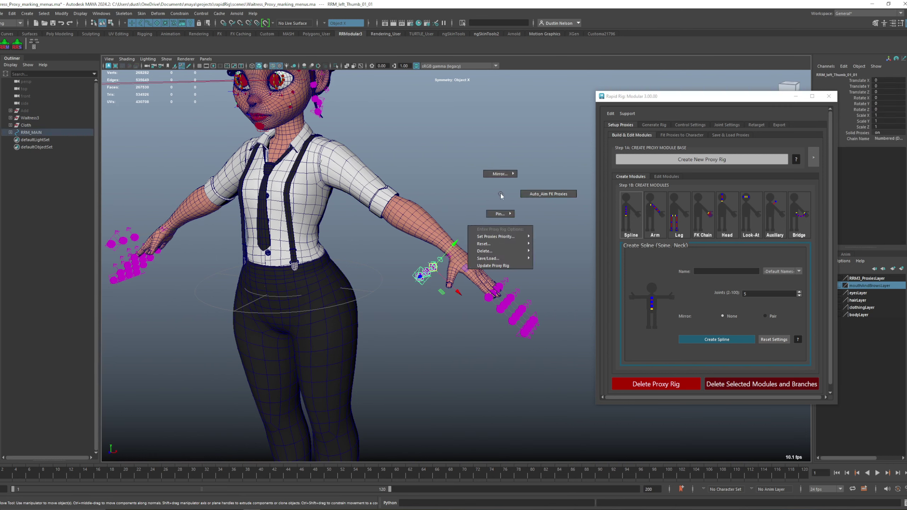
mouse_move(507, 244)
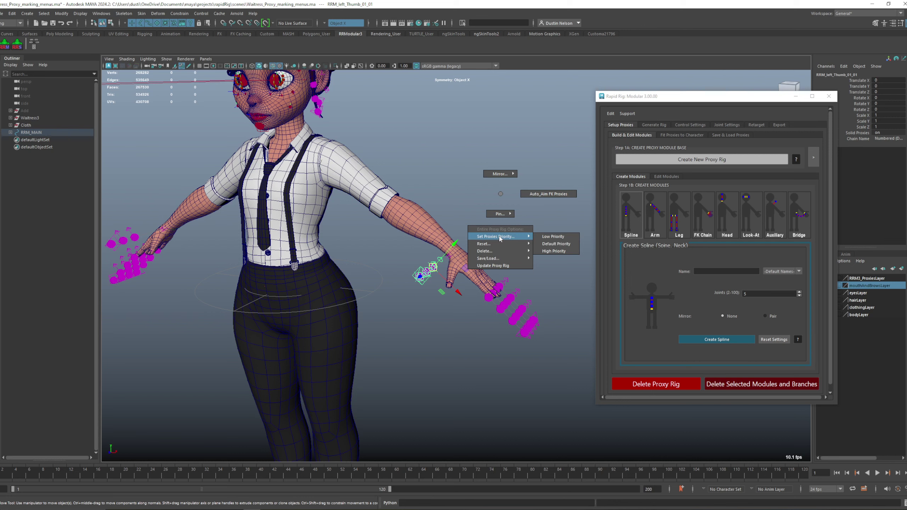
left_click(561, 249)
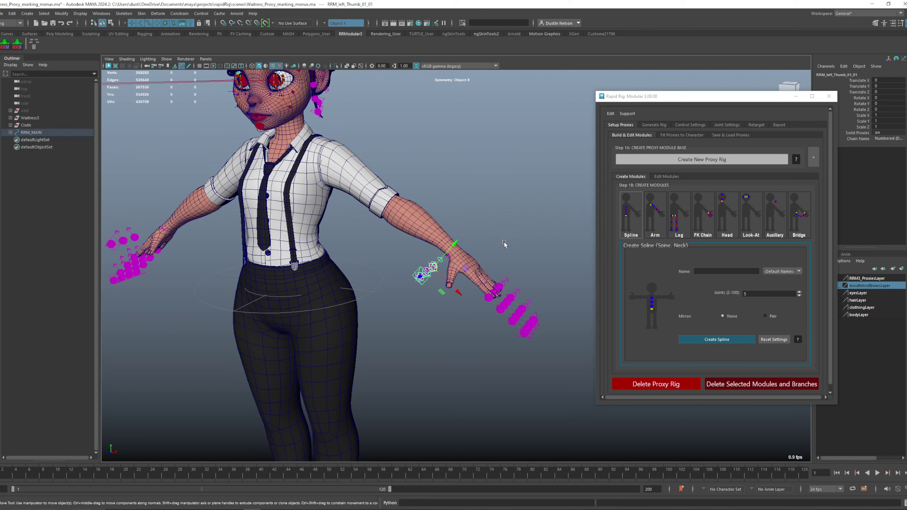
Marquee-select the character's left arm and hand to test what High Priority picks, and clear the selection
key("ctrl+z")
key("ctrl+z")
left_click_drag(546, 230, 443, 357)
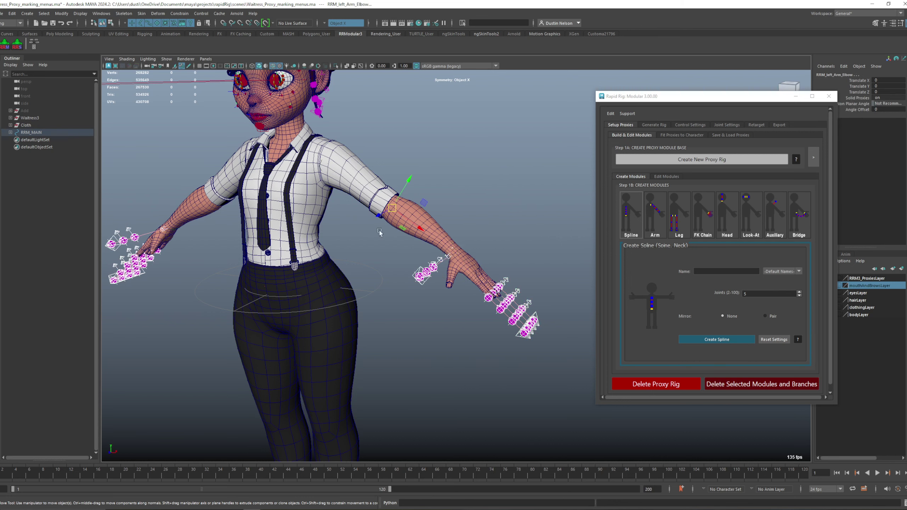
left_click(493, 188)
Select the first left thumb proxy again and set the proxies' selection priority to Low Priority
left_click(436, 269)
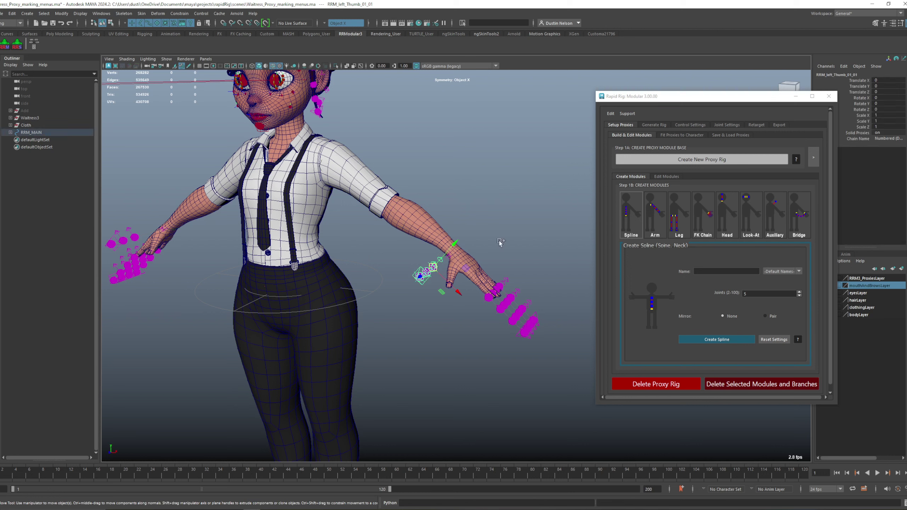
right_click(515, 218)
mouse_move(517, 240)
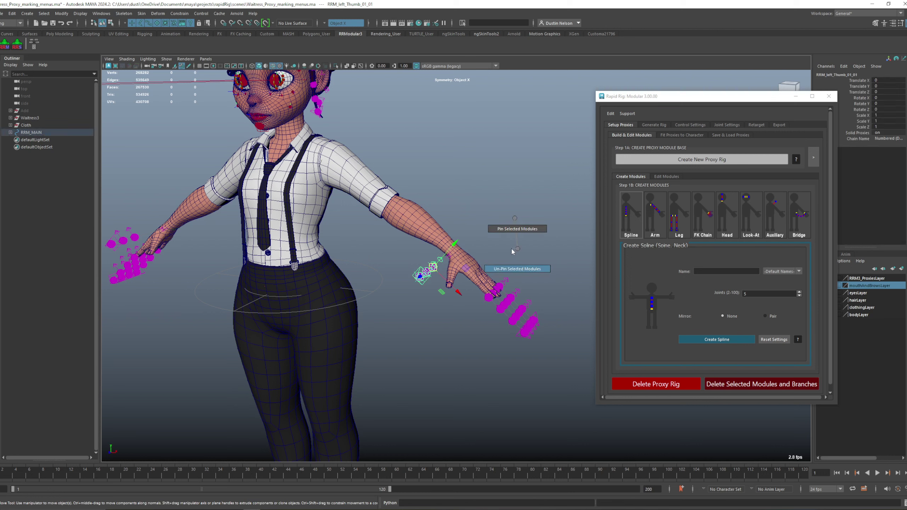
right_click(515, 218)
mouse_move(518, 260)
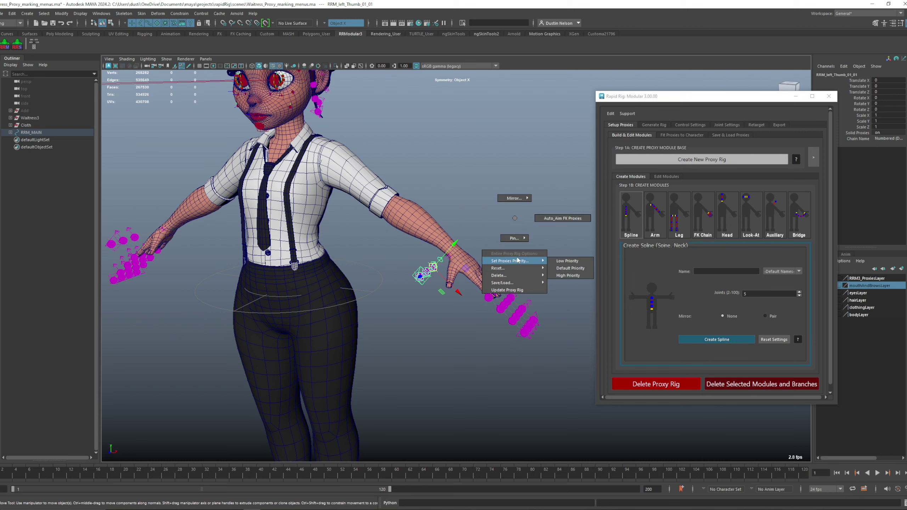
left_click(568, 262)
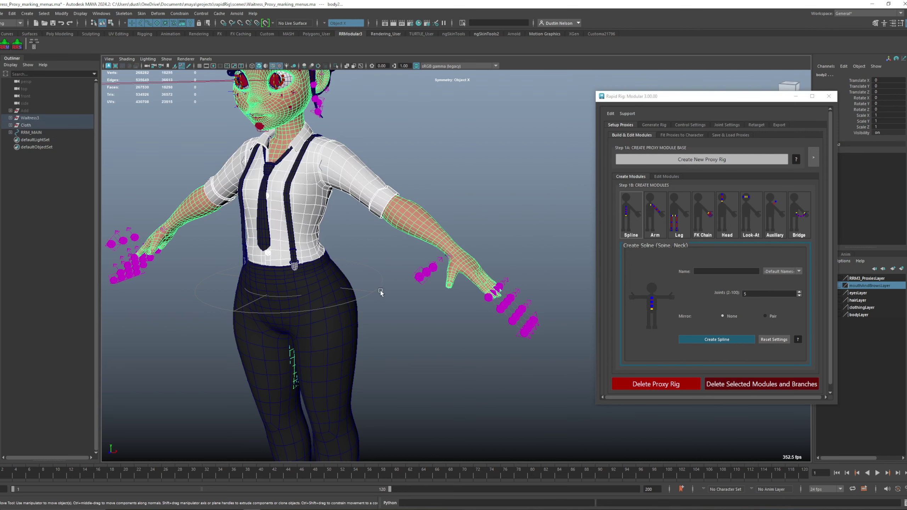
Marquee-select around the left arm and thumb proxies to test what Low Priority picks, and clear the selection
left_click(425, 275)
left_click_drag(506, 192, 445, 270)
left_click(508, 217)
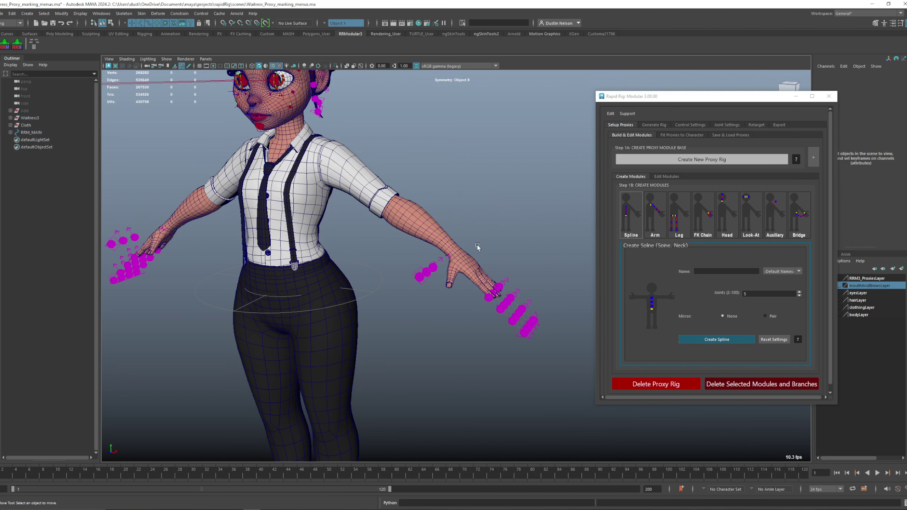
Select the second left thumb proxy and reset the proxies' selection priority to Default Priority, checking it with a marquee selection
left_click(426, 268)
right_click_drag(514, 212, 577, 260)
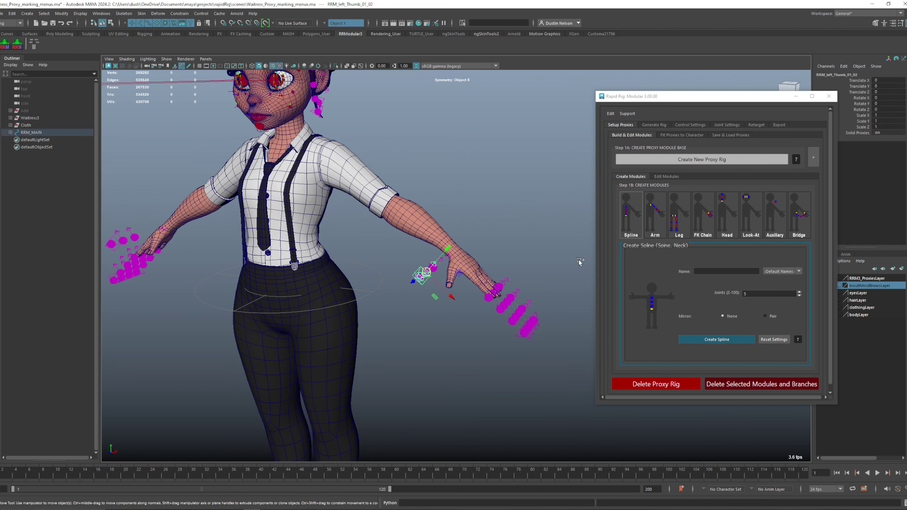
left_click(552, 245)
left_click_drag(547, 242, 437, 264)
left_click(511, 249)
Select the first left thumb proxy and examine the marking menu options for it, including Auto_Aim FK Proxies
scroll(492, 287, "up", 2)
right_click(518, 227)
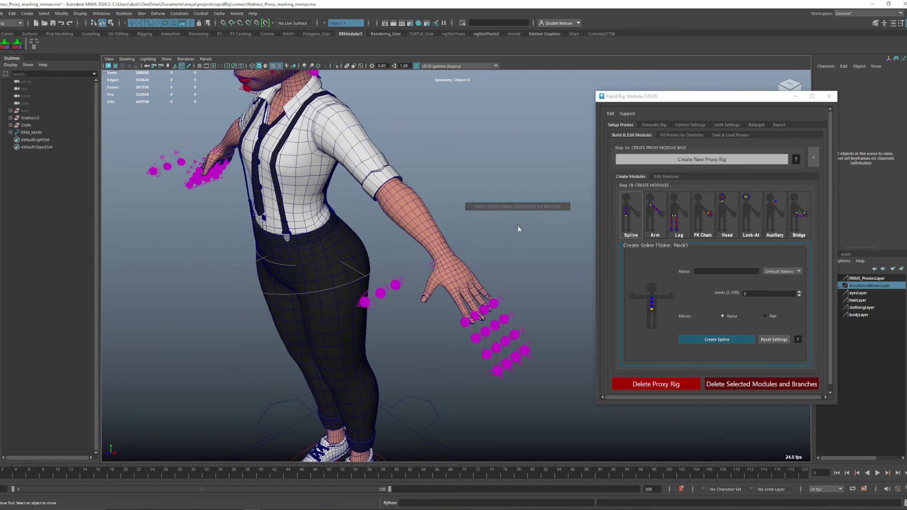
left_click(401, 285)
right_click(546, 229)
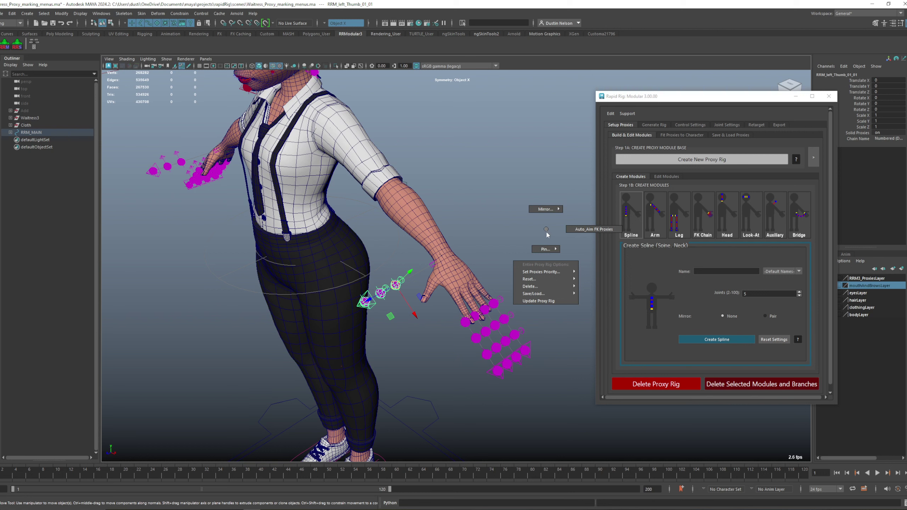
left_click_drag(343, 263, 387, 225, "alt")
middle_click_drag(387, 225, 472, 269, "alt")
left_click_drag(471, 269, 408, 307, "alt")
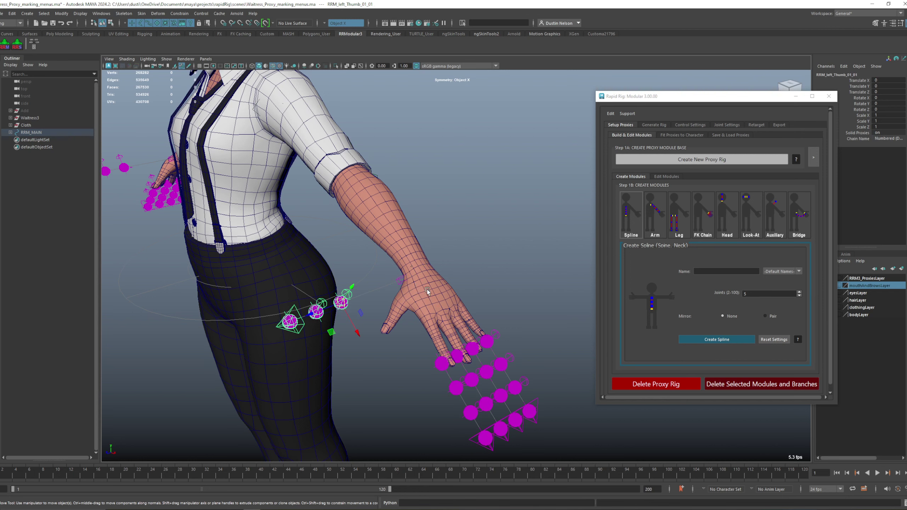
Switch the viewport between wireframe, shaded and textured display, and select the first left thumb proxy again
key("4")
key("5")
left_click(427, 265)
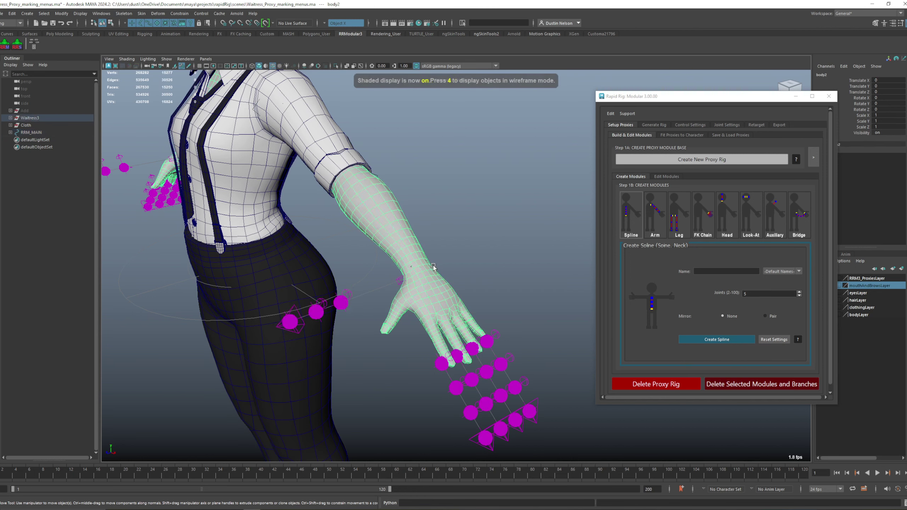
key("6")
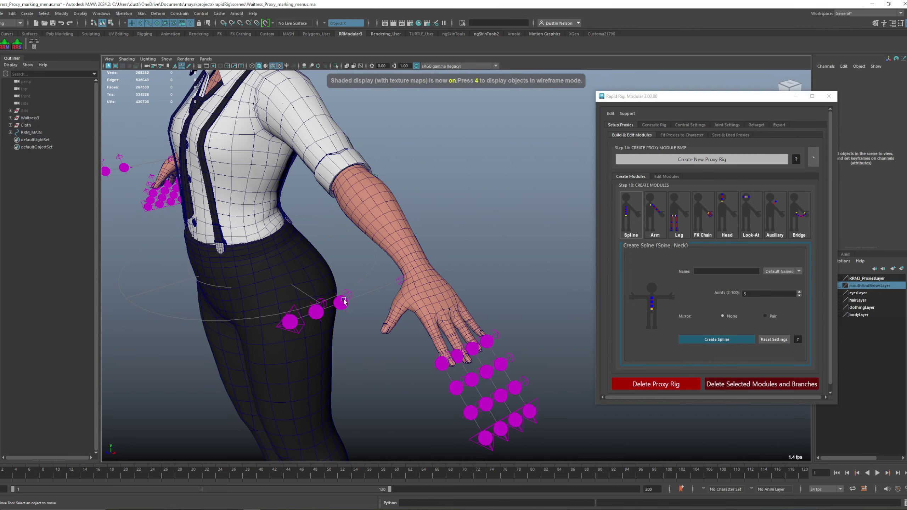
left_click(341, 302)
right_click_drag(492, 254, 545, 312)
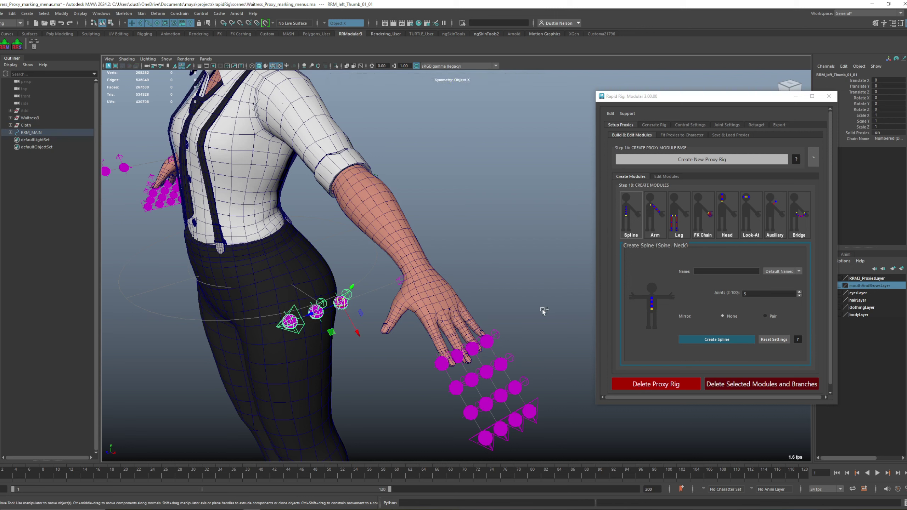
Try moving the left wrist proxy outward from the hand to test how the finger and thumb proxies follow
left_click(420, 273)
mouse_move(419, 275)
left_mouse_down()
mouse_move(433, 260)
mouse_move(455, 267)
mouse_move(428, 270)
left_mouse_up()
key("ctrl+z")
left_click(342, 308)
mouse_move(471, 268)
right_mouse_down()
mouse_move(479, 289)
mouse_move(474, 270)
right_mouse_up()
left_click(414, 271)
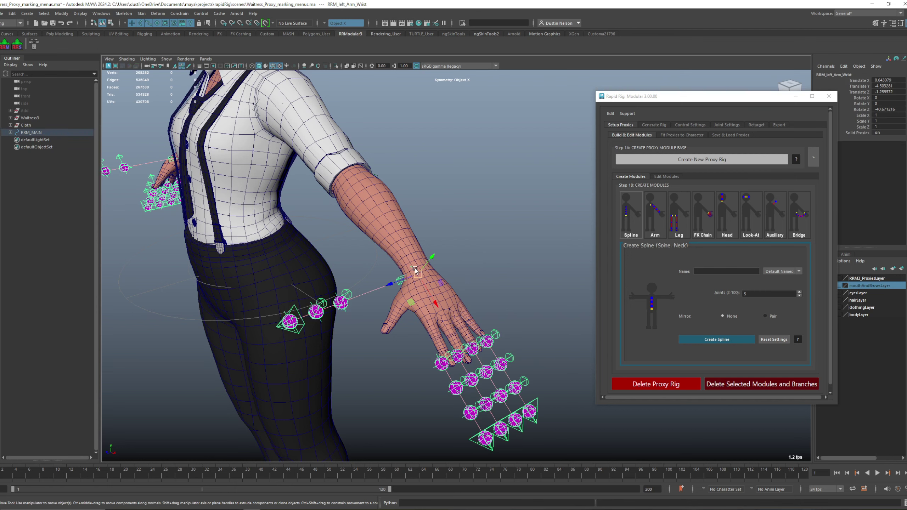
left_click_drag(421, 275, 447, 257)
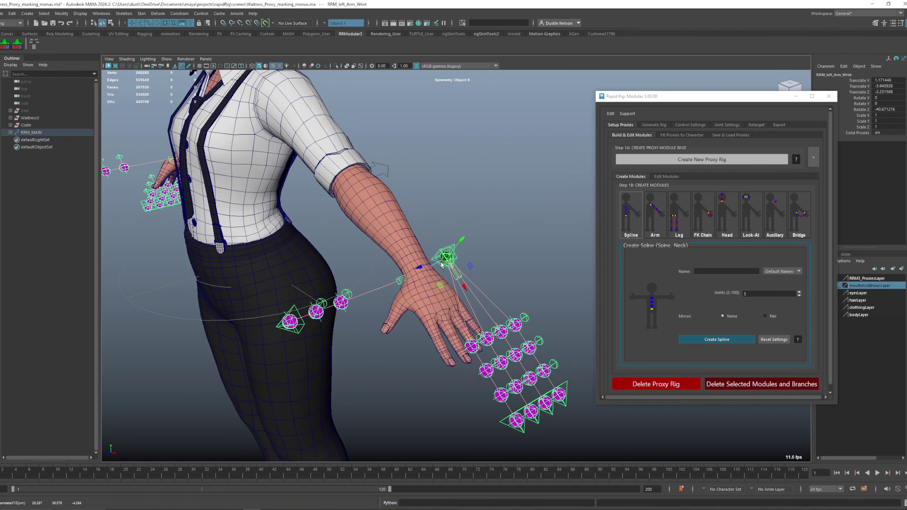
Undo the left wrist proxy's test move after reselecting the thumb parent and wrist proxies
left_click(401, 281)
right_click_drag(508, 253, 518, 291, "ctrl+shift")
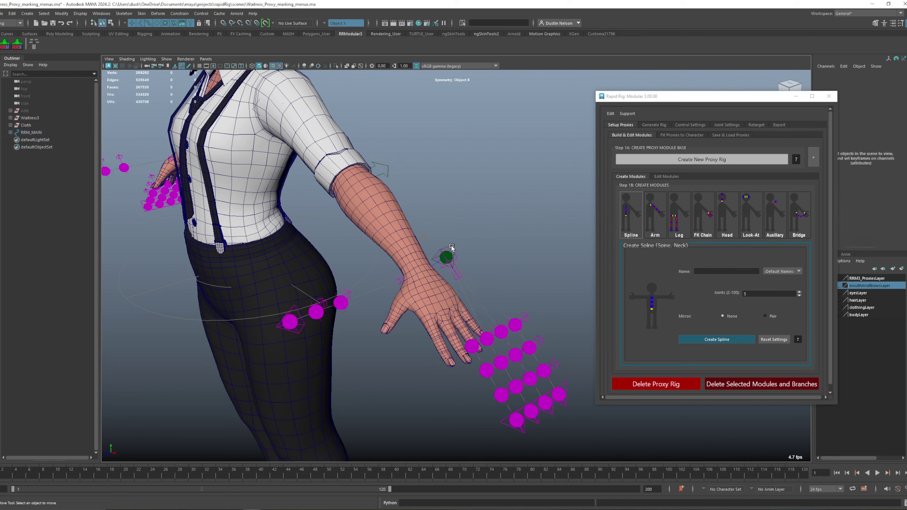
left_click(449, 254)
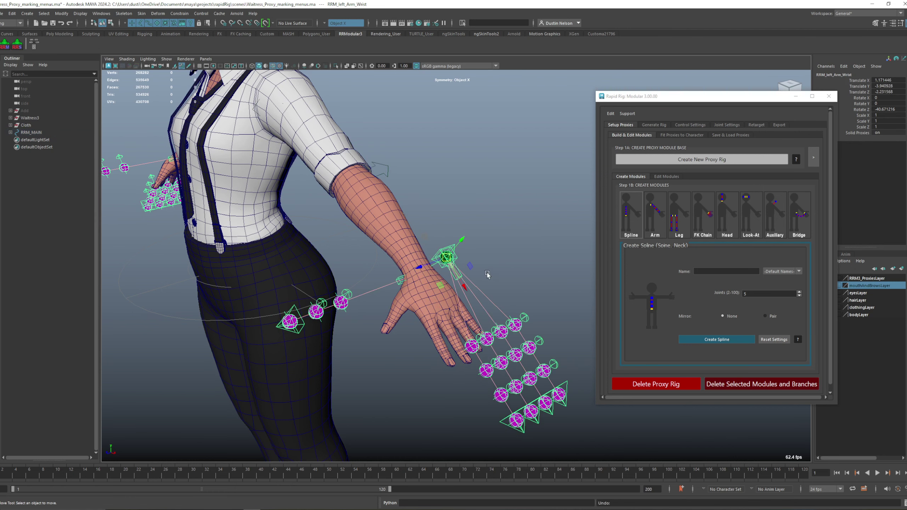
key("ctrl+z")
key("ctrl+z")
key("ctrl+z")
key("ctrl+z")
Select the left thumb's parent proxy and examine its marking menu, including the Save/Load options
left_click_drag(492, 260, 400, 285, "alt")
left_click(403, 278)
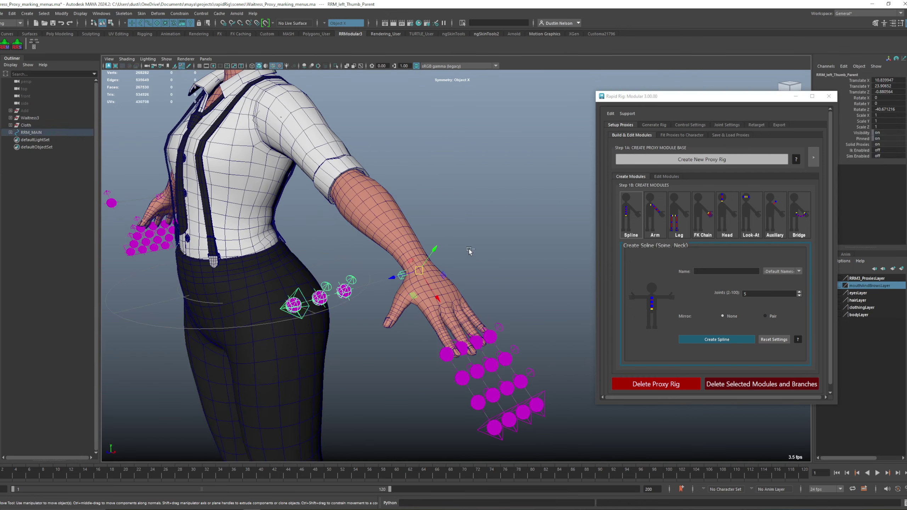
right_click(474, 240)
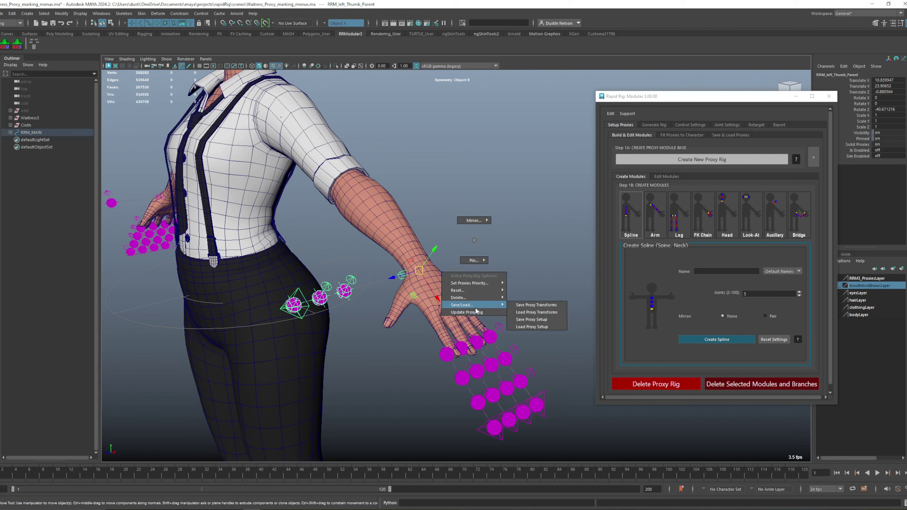
mouse_move(467, 301)
right_click_drag(467, 300, 467, 299)
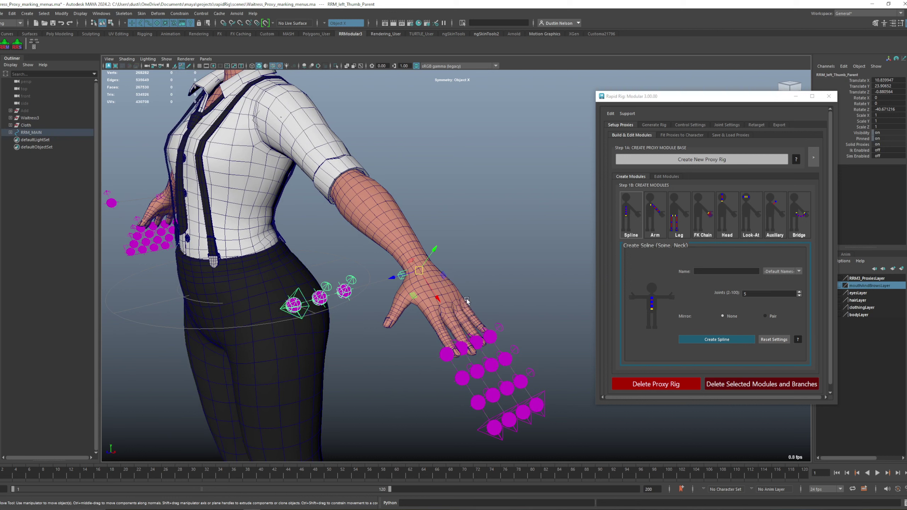
Try the Delete Selected Modules option on the left thumb module and answer its confirmation dialog
right_click(472, 278)
mouse_move(472, 335)
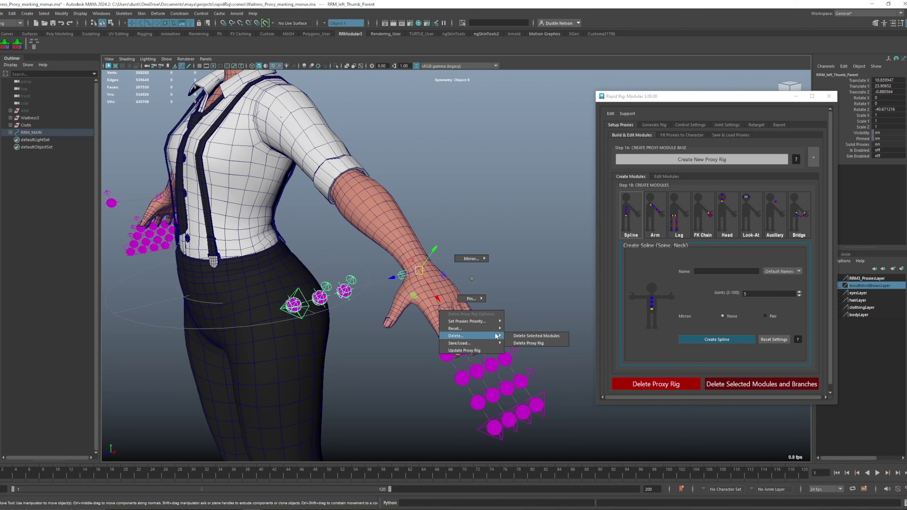
left_click(521, 336)
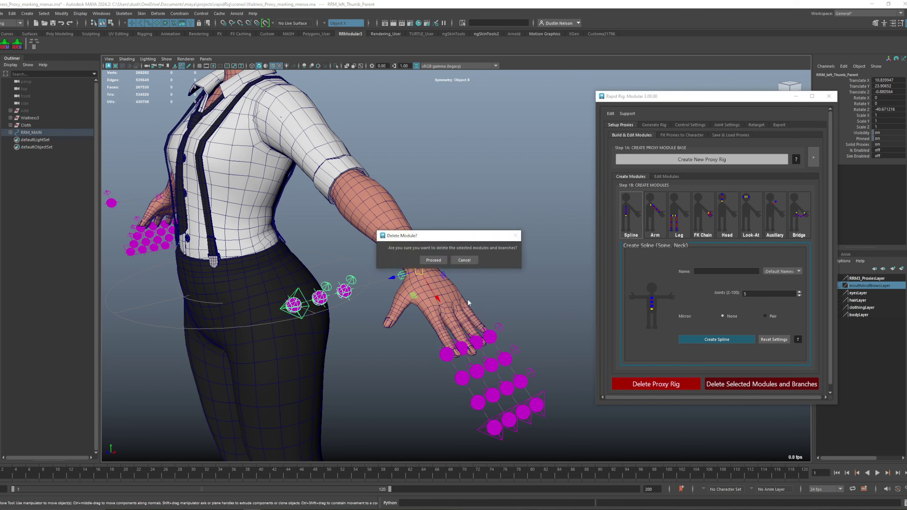
left_click(434, 260)
Try deleting the entire proxy rig with the Delete Proxy Rig option, and undo the deletion
left_click_drag(434, 260, 493, 244, "alt")
right_click(501, 226)
mouse_move(514, 286)
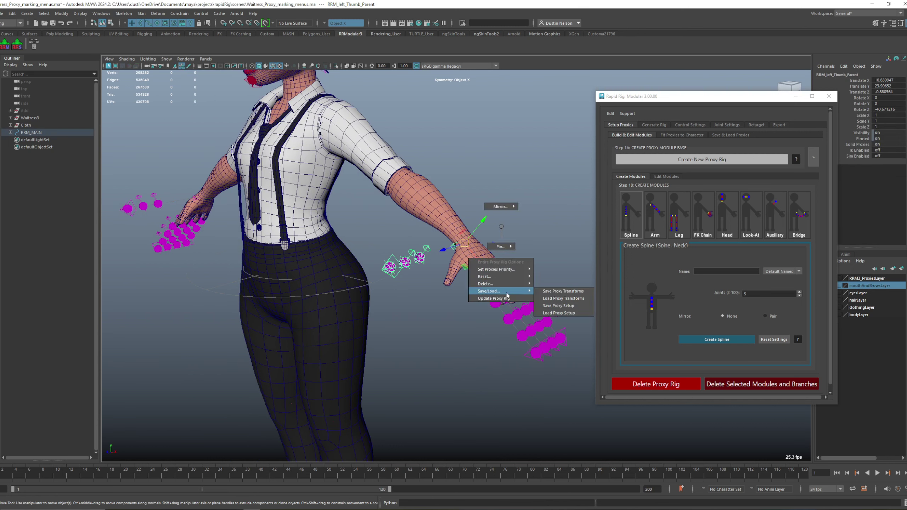
left_click(568, 291)
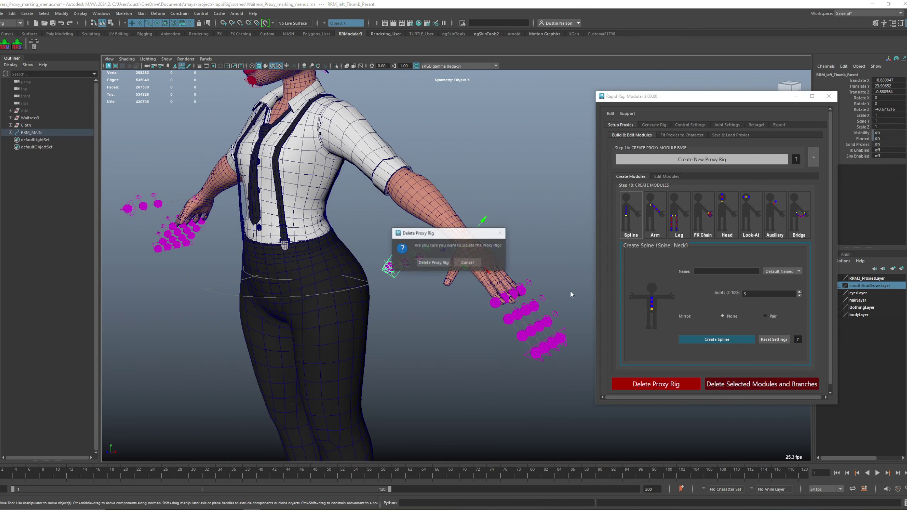
left_click(444, 266)
right_click_drag(439, 272, 519, 338, "alt")
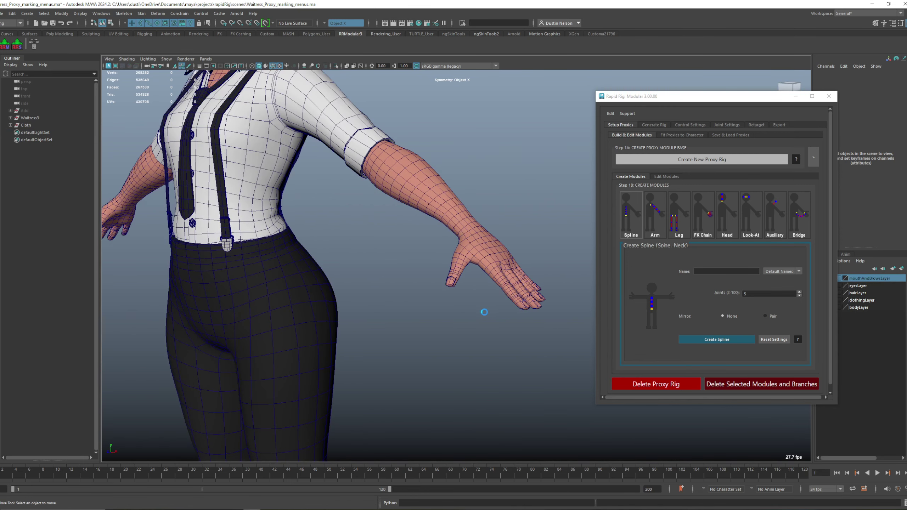
key("ctrl+z")
Move the Rapid Rig window clear of the character's hand and look at the Edit Modules section before returning to Create Modules
left_click_drag(715, 101, 761, 110)
left_click_drag(567, 186, 548, 229, "alt")
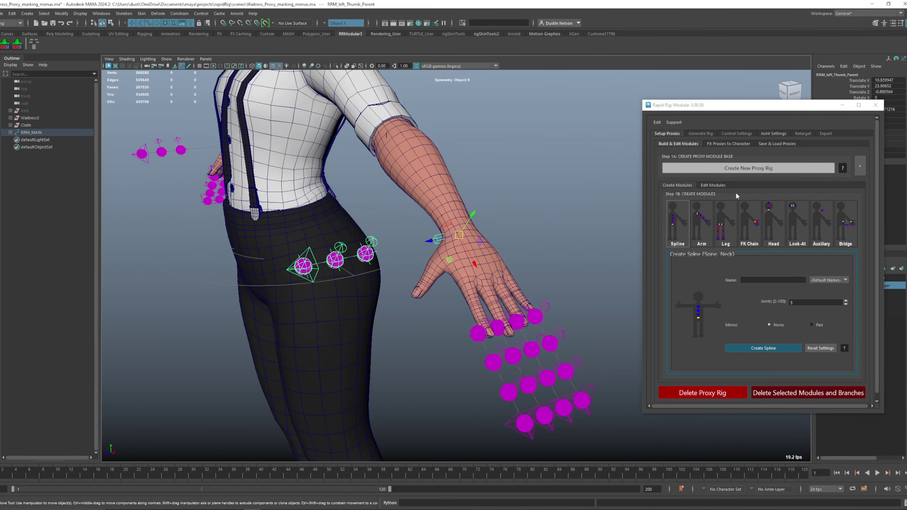
left_click_drag(385, 271, 613, 189, "alt")
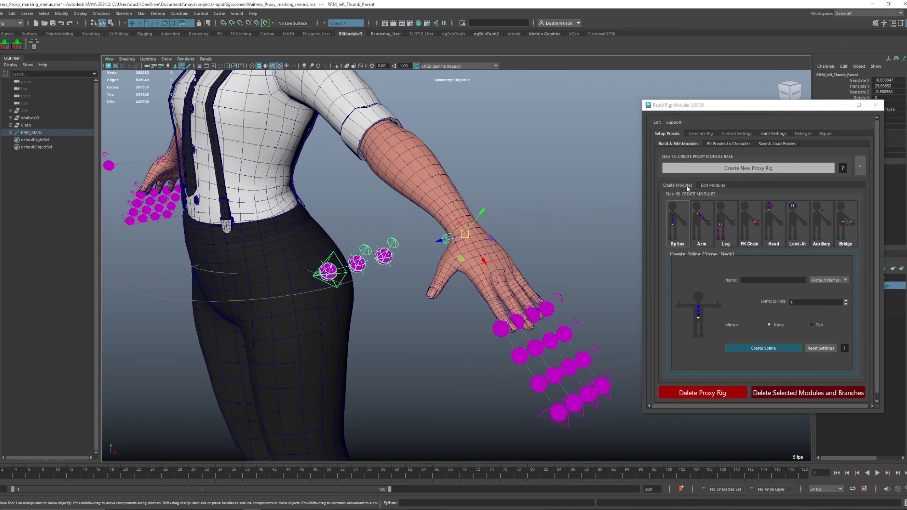
right_click_drag(507, 257, 520, 254, "alt")
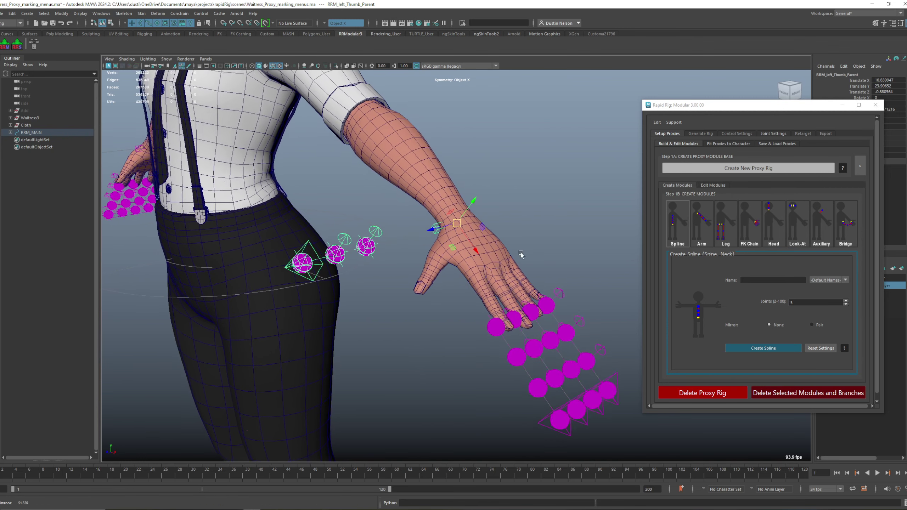
left_click(713, 186)
left_click(692, 185)
left_click_drag(492, 255, 421, 250, "alt")
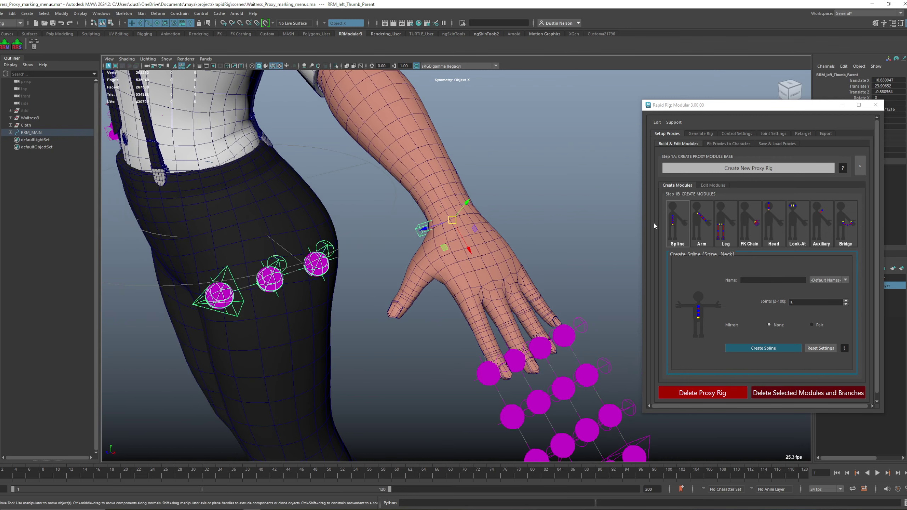
Select the first left thumb proxy and examine the Auto_Aim FK Proxies option offered for it
left_click(319, 263)
right_click(392, 235)
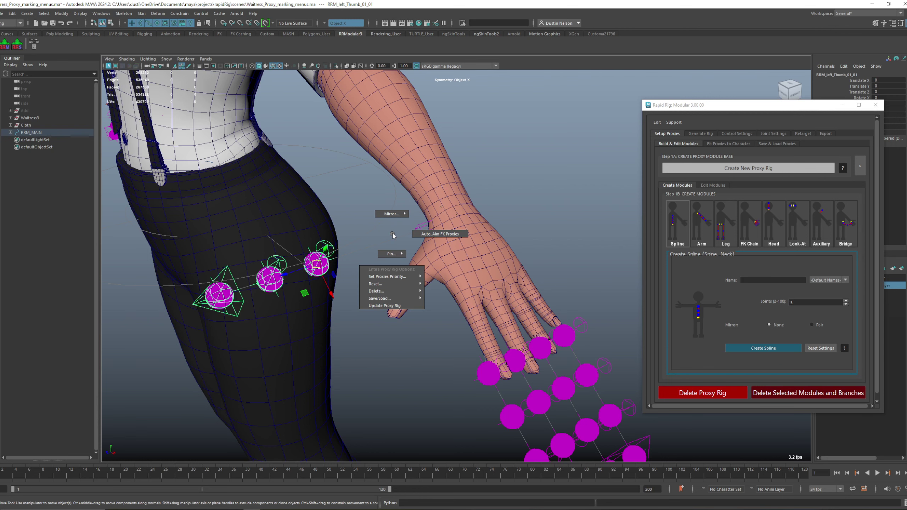
right_click(393, 232)
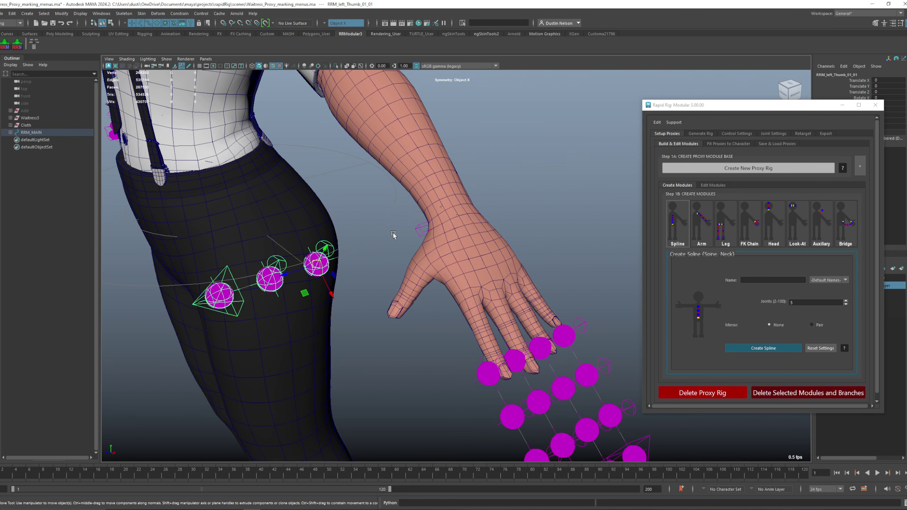
Select the left thumb's parent proxy at the wrist and rotate it to orient the thumb chain towards the thumb
left_click(419, 231)
left_click_drag(408, 259, 391, 259, "alt")
right_click_drag(391, 259, 422, 265, "alt")
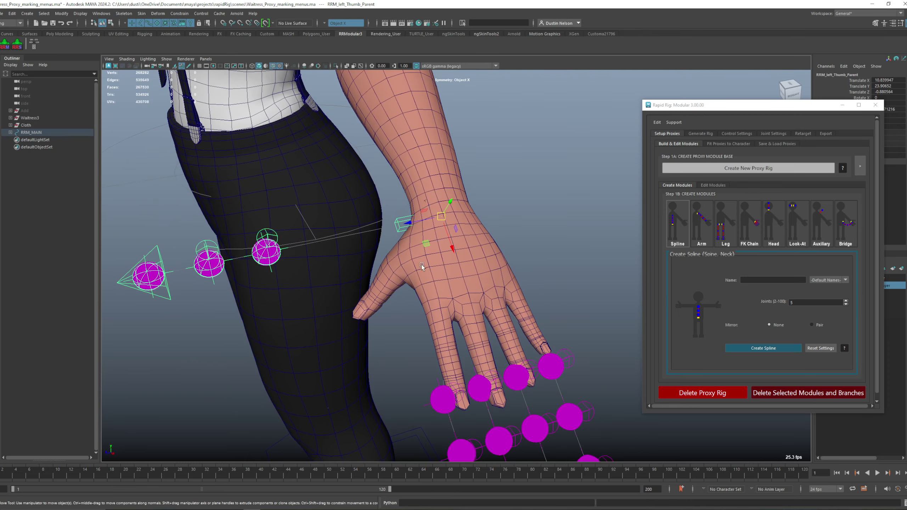
key("e")
left_click_drag(428, 233, 441, 199)
Move the first left thumb proxy inside the hand at the base of the thumb, aligning it from several angles
left_click_drag(441, 199, 401, 218, "alt")
left_click(288, 315)
key("w")
left_click_drag(280, 315, 382, 256)
left_click_drag(382, 263, 447, 265, "alt")
left_click_drag(549, 260, 531, 264)
left_click_drag(530, 263, 579, 264, "alt")
right_click_drag(580, 264, 608, 278, "alt")
middle_click_drag(608, 277, 486, 292, "alt")
left_click_drag(486, 292, 488, 258, "alt")
right_click_drag(488, 258, 614, 307, "alt")
left_click_drag(613, 307, 373, 246, "alt")
left_click_drag(461, 218, 376, 220, "alt")
Select the second left thumb proxy, try rotating the first thumb proxy, and undo the rotation
key("e")
left_click(358, 318)
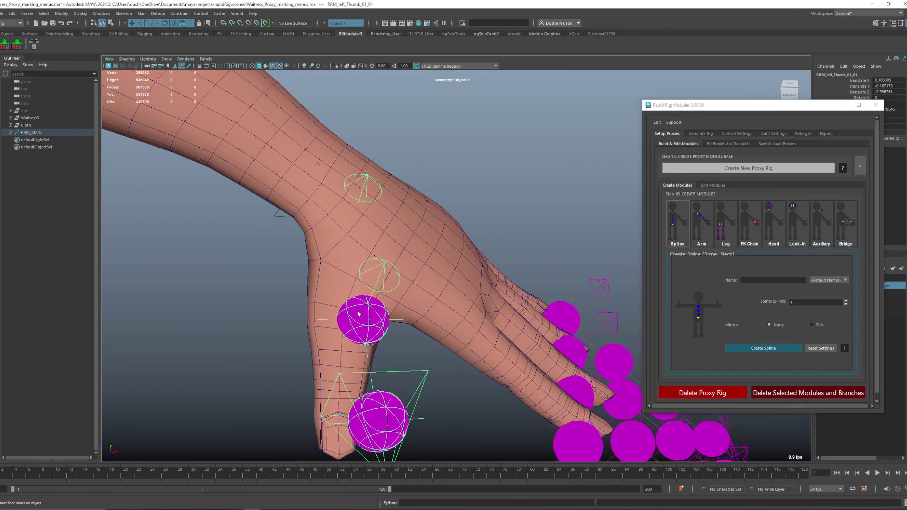
mouse_move(358, 319)
left_mouse_down("alt")
mouse_move(344, 332)
mouse_move(360, 313)
left_mouse_up("alt")
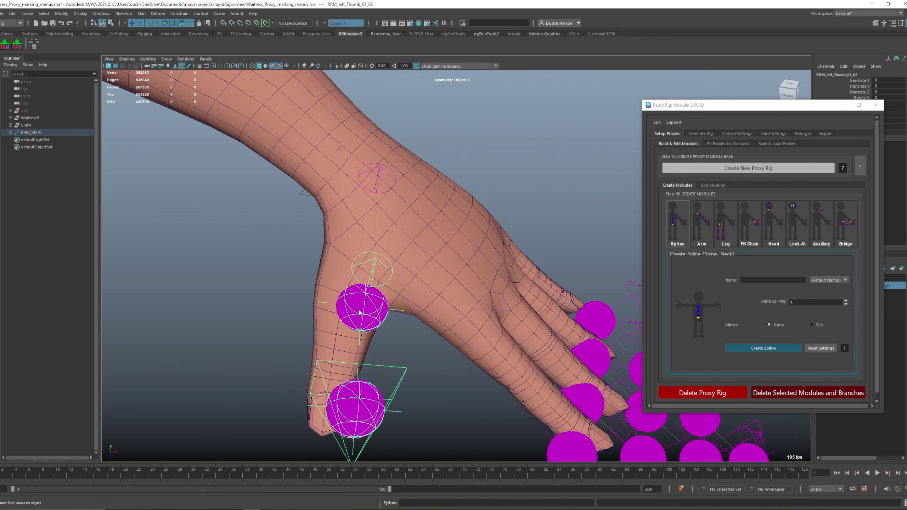
left_click(381, 194)
key("e")
mouse_move(381, 243)
left_mouse_down()
mouse_move(344, 248)
mouse_move(390, 240)
mouse_move(420, 255)
mouse_move(385, 244)
left_mouse_up()
key("ctrl+z")
key("ctrl+z")
Move the second left thumb proxy into the thumb's middle joint, aligning it from two angles
left_click_drag(386, 247, 397, 250, "alt")
key("w")
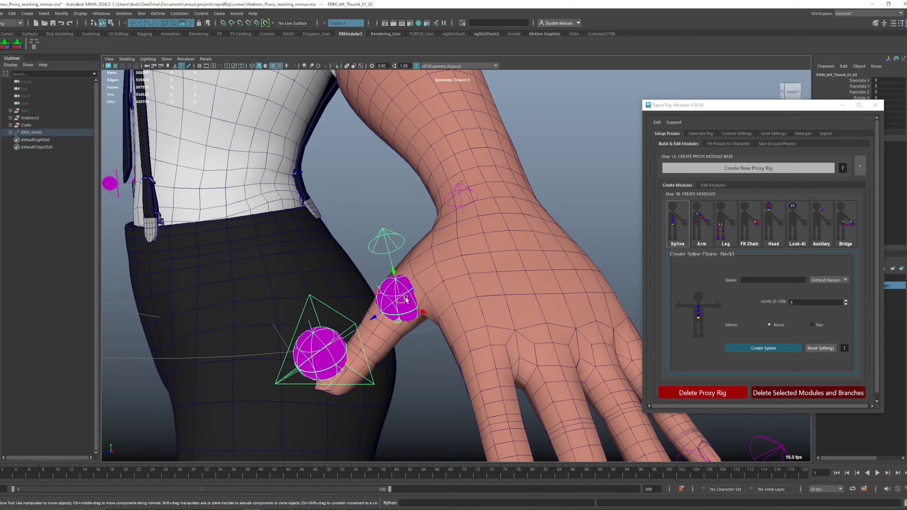
left_click_drag(401, 300, 410, 296)
left_click_drag(410, 297, 466, 308, "alt")
left_click_drag(370, 308, 348, 310)
left_click_drag(347, 310, 357, 339, "alt")
Move the third left thumb proxy into the joint nearest the thumb tip and rotate it to follow the thumb
left_click(358, 323)
left_click_drag(357, 339, 402, 370, "alt")
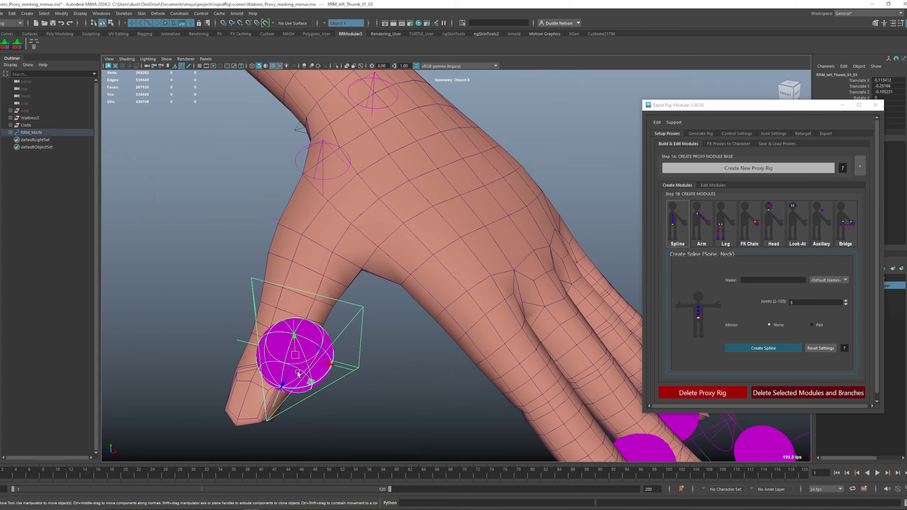
left_click_drag(299, 359, 271, 349)
left_click_drag(272, 348, 389, 334, "alt")
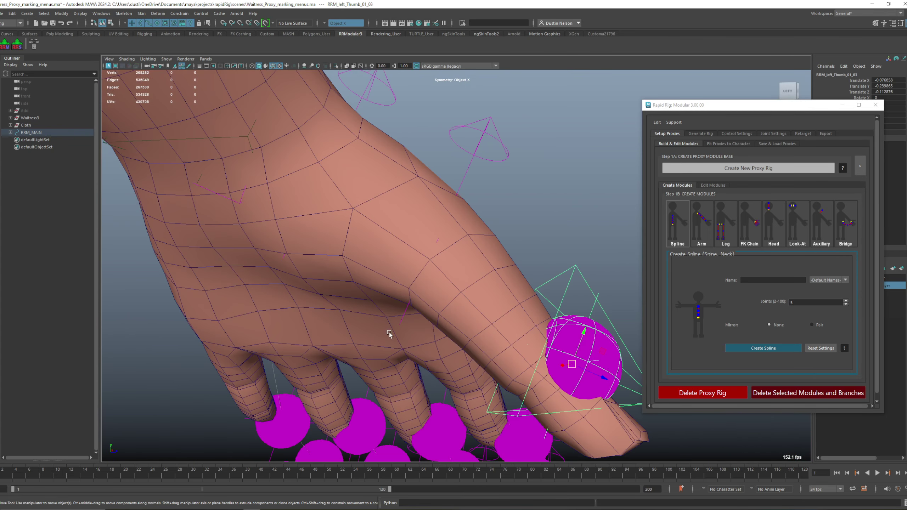
left_click_drag(572, 365, 433, 344)
key("e")
key("w")
right_click_drag(433, 345, 372, 341, "alt")
left_click_drag(372, 341, 464, 334, "alt")
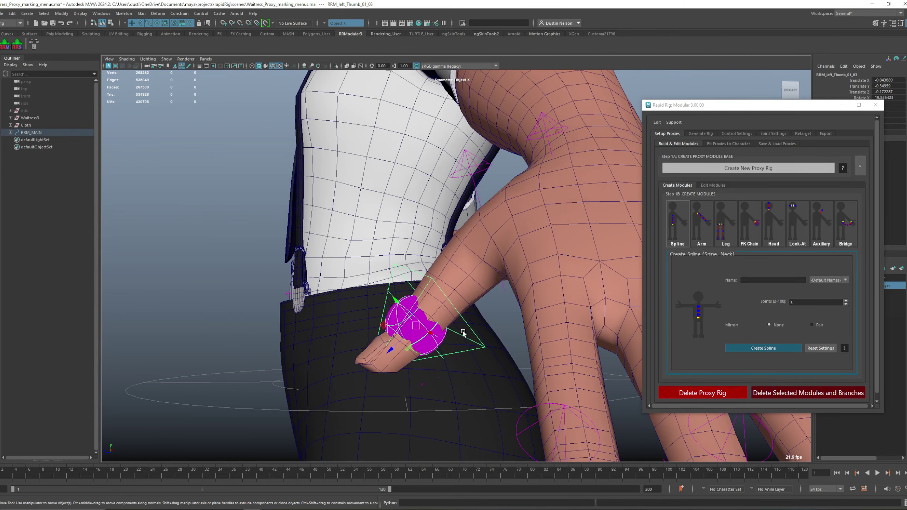
Select the first left thumb proxy and hide the character's geometry so only the proxies are displayed
left_click_drag(521, 202, 471, 177, "alt")
left_click(451, 147)
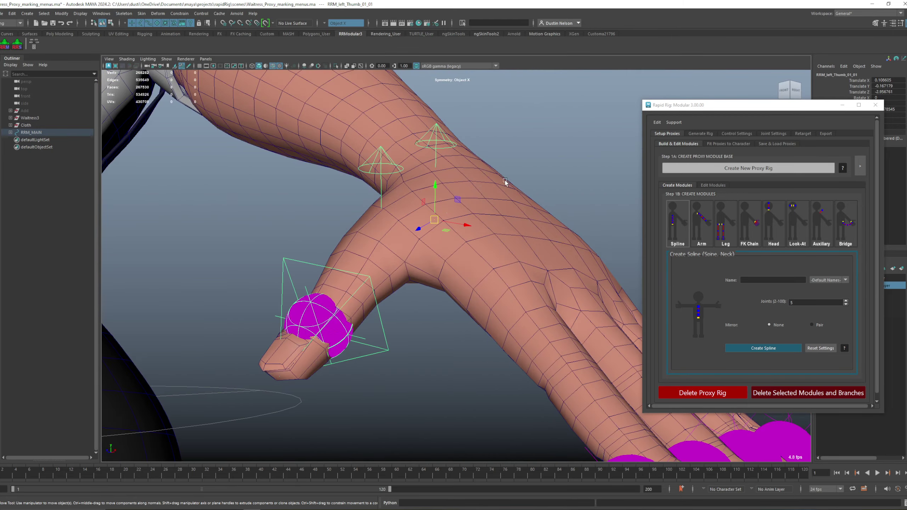
left_click_drag(451, 147, 419, 215, "alt")
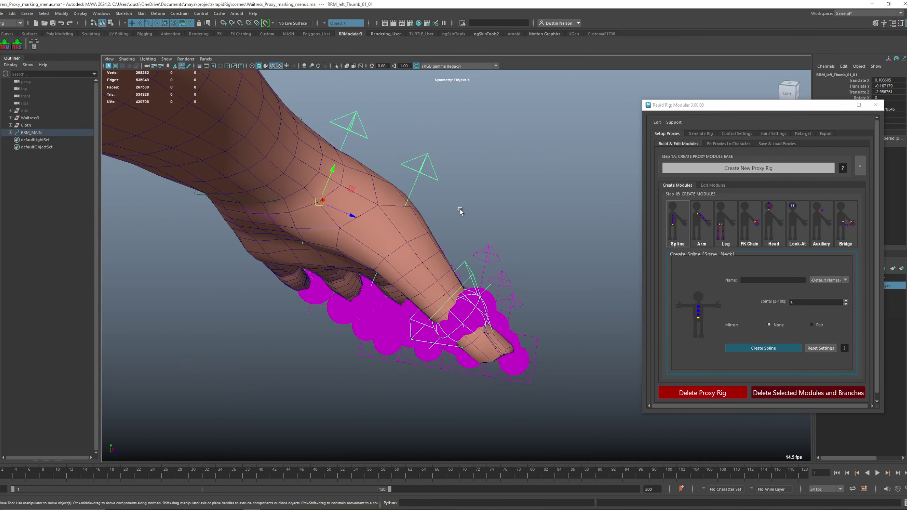
key("alt+2")
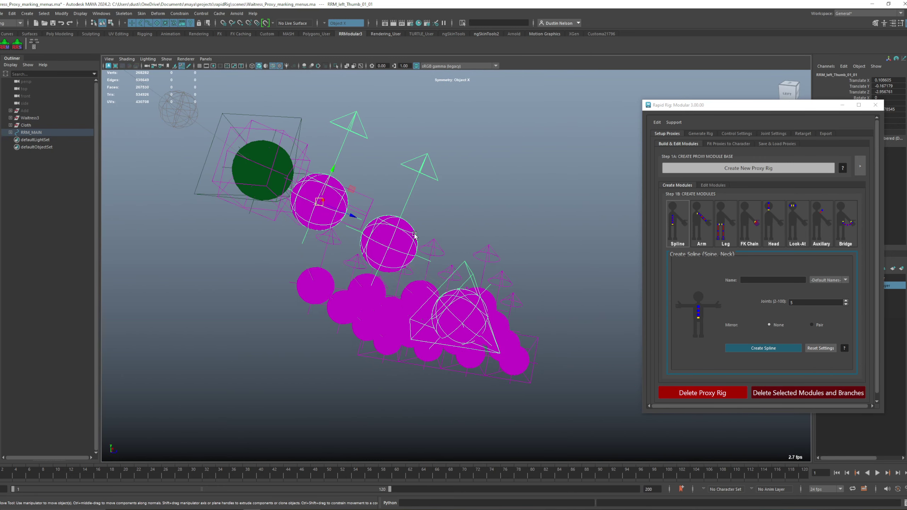
left_click_drag(457, 274, 452, 262, "alt")
Select the second and first left thumb proxies together, apply Auto_Aim FK Proxies, and reselect the second proxy
left_click(391, 231)
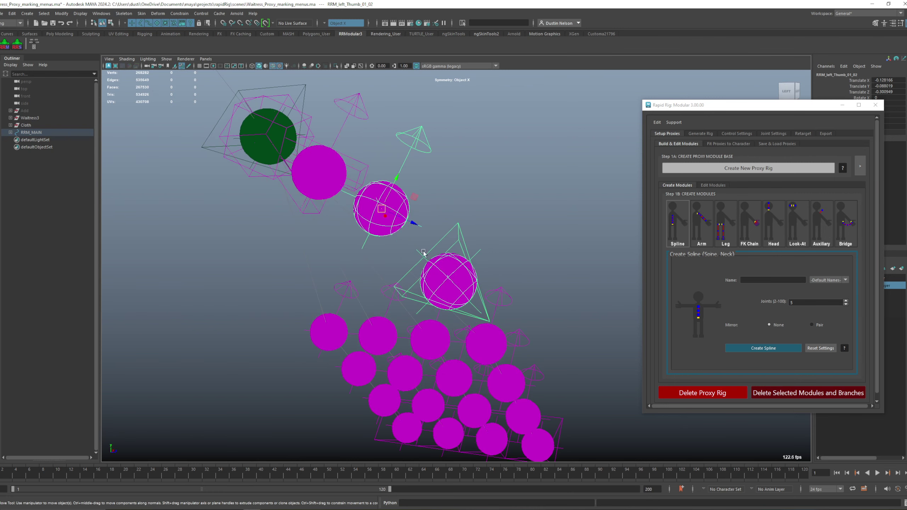
left_click_drag(416, 229, 419, 239, "alt")
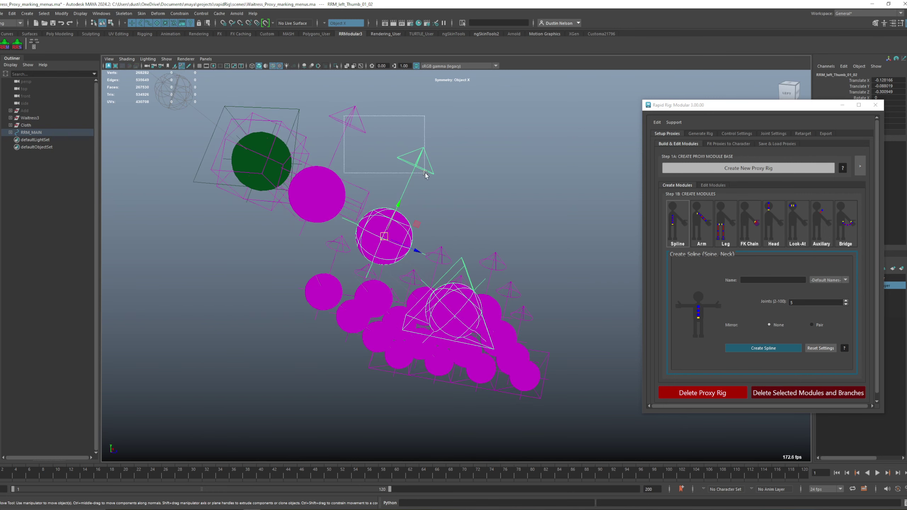
left_click_drag(425, 174, 425, 175, "shift")
right_click(480, 200)
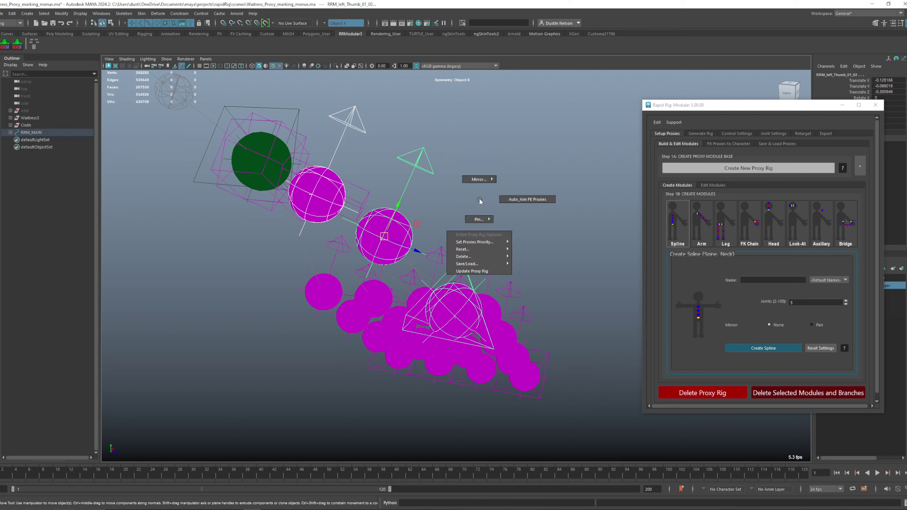
left_click(542, 199)
left_click_drag(434, 218, 434, 223, "alt")
left_click(437, 192)
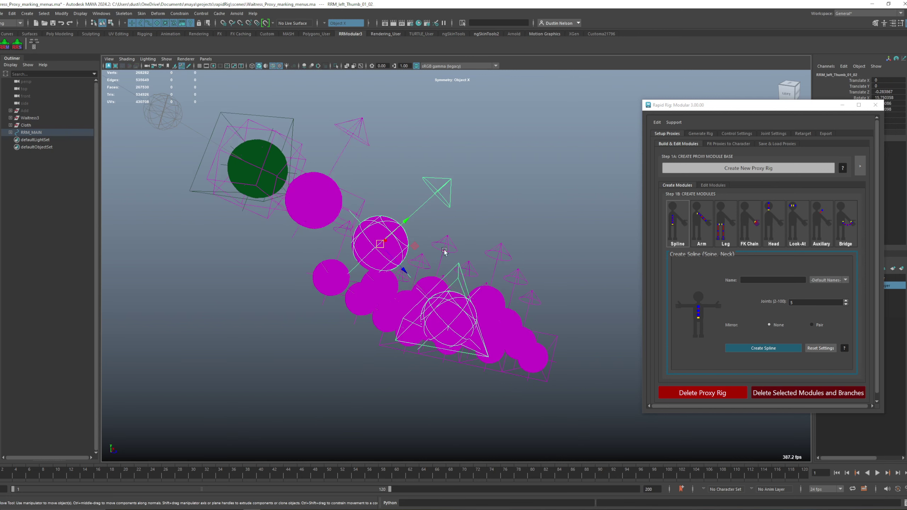
Select the first left thumb proxy and examine the aimed thumb chain from several angles
left_click_drag(450, 271, 337, 282, "alt")
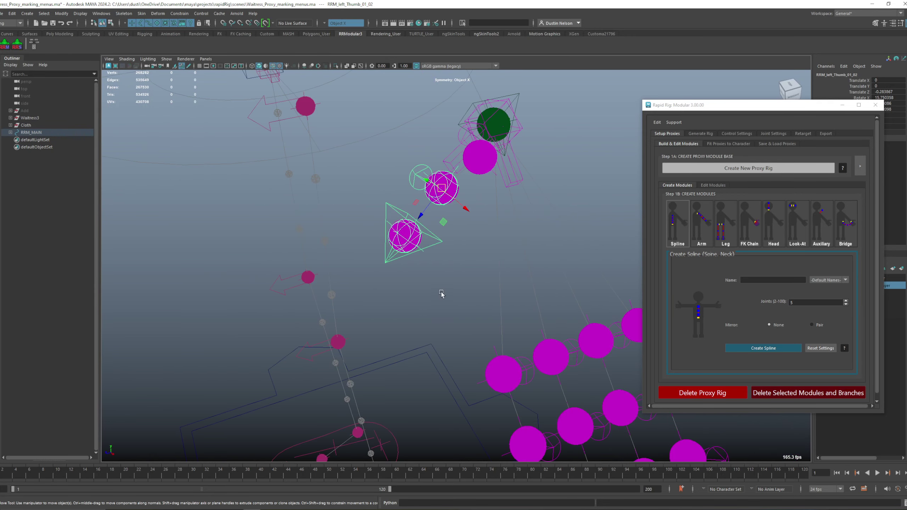
left_click_drag(442, 292, 453, 240, "alt")
left_click(421, 213, "shift")
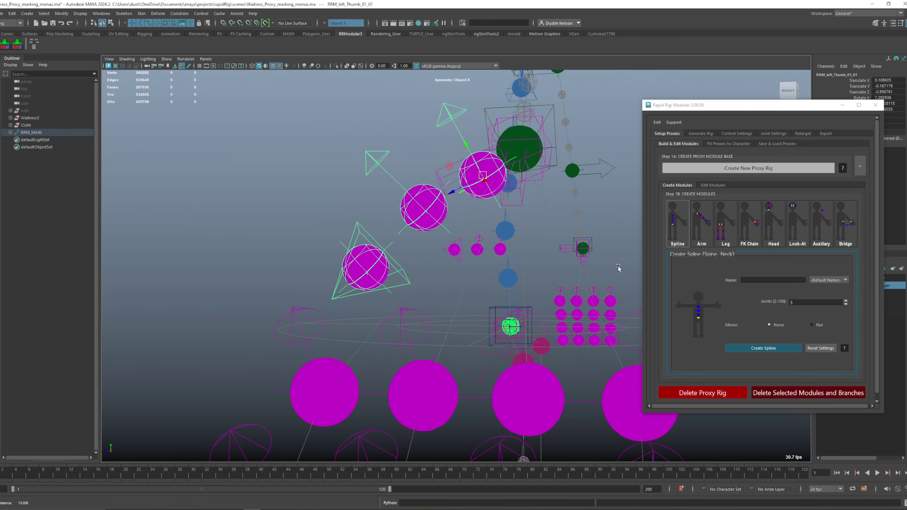
right_click(357, 219)
right_click_drag(357, 219, 272, 264, "alt")
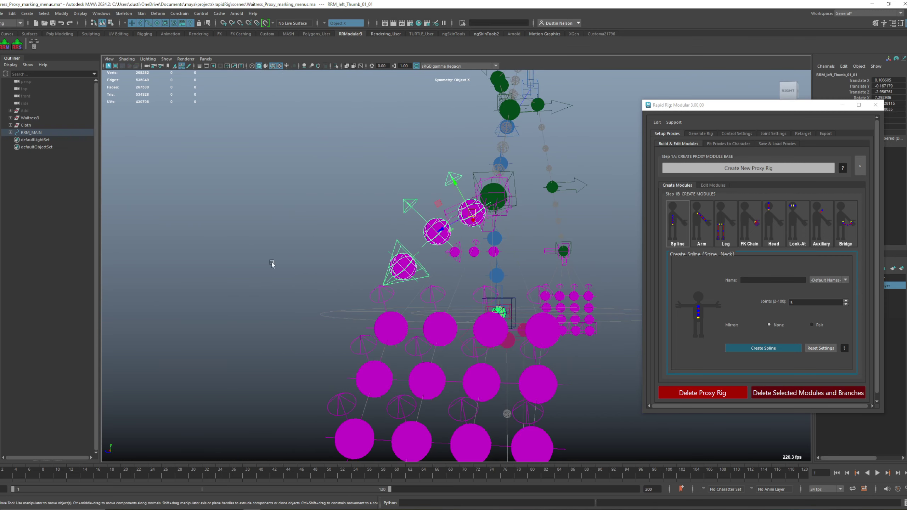
Reposition the second, third and fourth proxies of the first left finger so they form an uneven, bent chain
left_click_drag(272, 263, 364, 264, "alt")
right_click_drag(536, 299, 517, 303, "alt")
left_click_drag(517, 303, 379, 271, "alt")
left_click(453, 257)
left_click(461, 282)
left_click(424, 318)
left_click_drag(384, 307, 402, 295, "alt")
left_click(440, 279)
Select the third, second and first proxies of the first left finger together and apply Auto_Aim FK Proxies
left_click(389, 278, "shift")
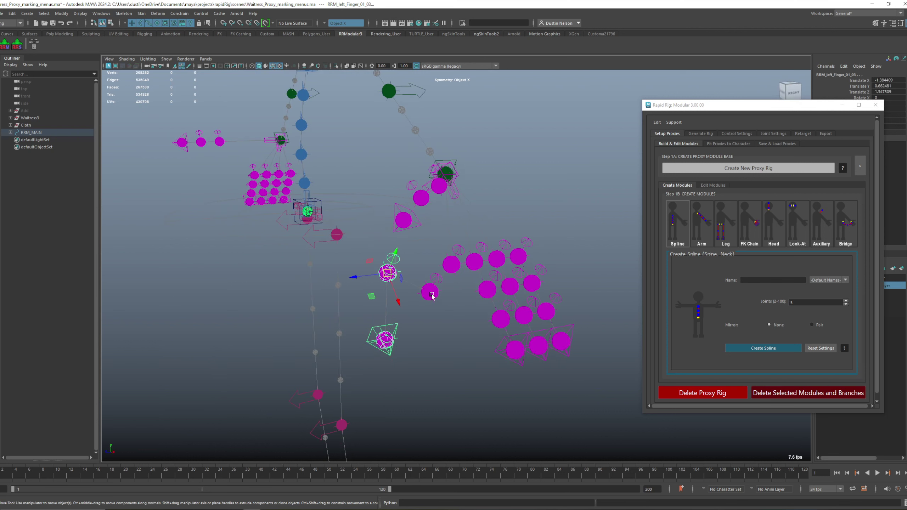
left_click(457, 269, "shift")
right_click(454, 317)
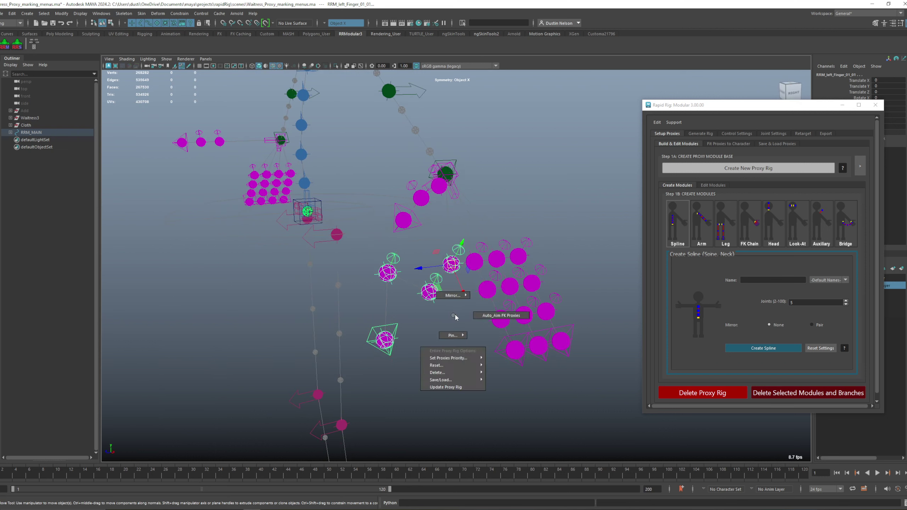
right_click_drag(508, 310, 507, 309)
left_click_drag(483, 306, 454, 267, "alt")
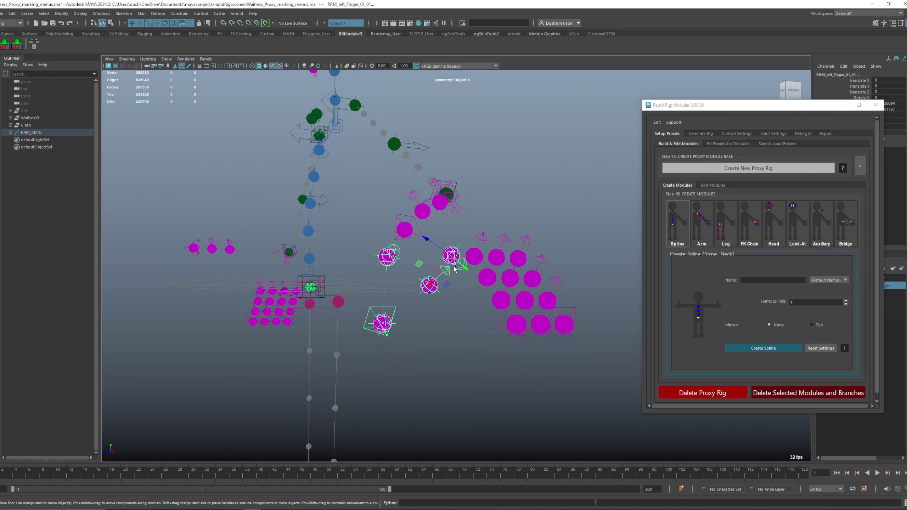
Examine the aimed first left finger proxies, then bring up the proxy marking menu with its Mirror entry for them
left_click(445, 272)
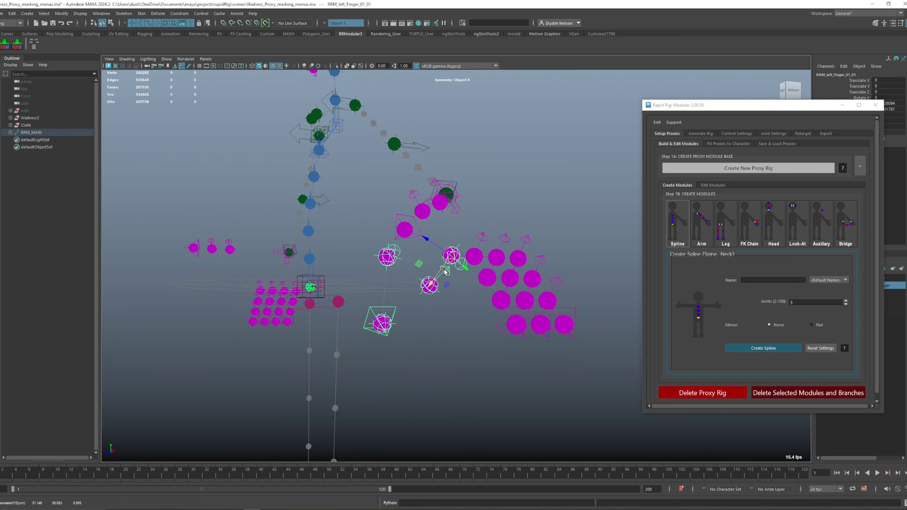
left_click(422, 286)
left_click_drag(400, 272, 440, 270, "alt")
left_click(460, 257)
right_click_drag(386, 275, 296, 282, "alt")
left_click_drag(457, 290, 401, 297, "alt")
right_click_drag(389, 296, 277, 291, "alt")
mouse_move(416, 294)
left_mouse_down("alt")
mouse_move(383, 289)
mouse_move(399, 293)
left_mouse_up("alt")
right_click(426, 265)
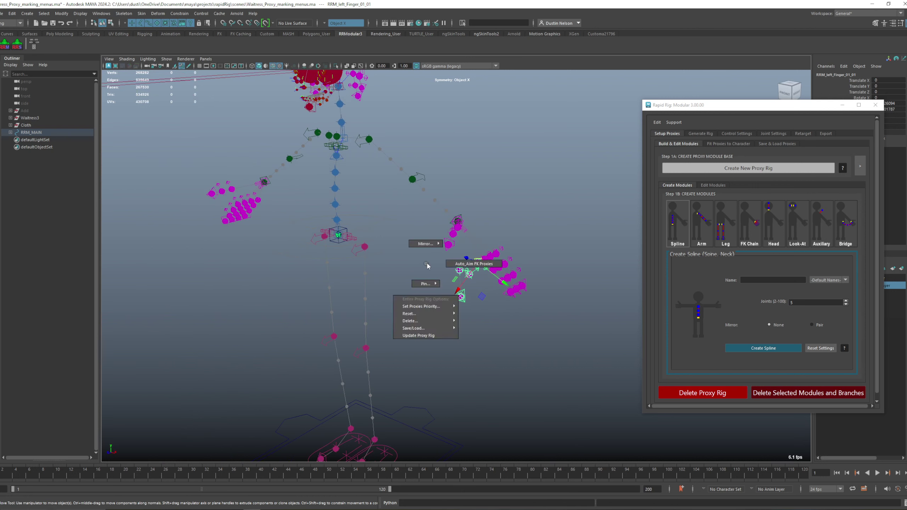
right_click_drag(427, 264, 449, 247)
Select the first left finger's fourth proxy, then the RRM_MAIN control, and bring up the proxy marking menu for it
left_click(461, 298)
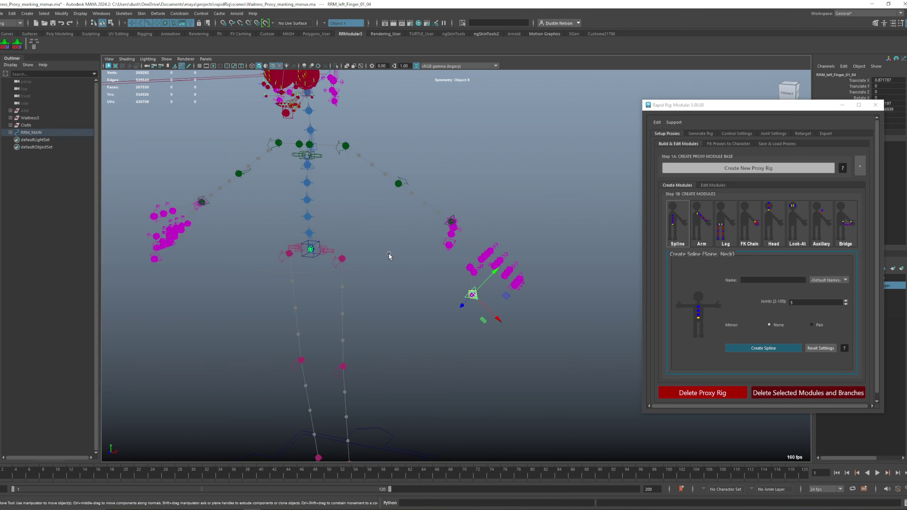
middle_click_drag(390, 255, 410, 250, "alt")
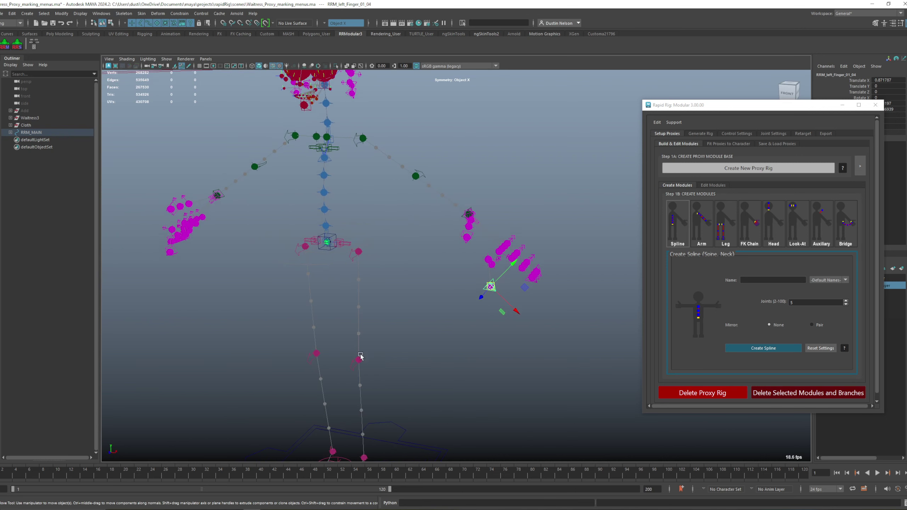
middle_click_drag(361, 354, 383, 302, "alt")
left_click(430, 412)
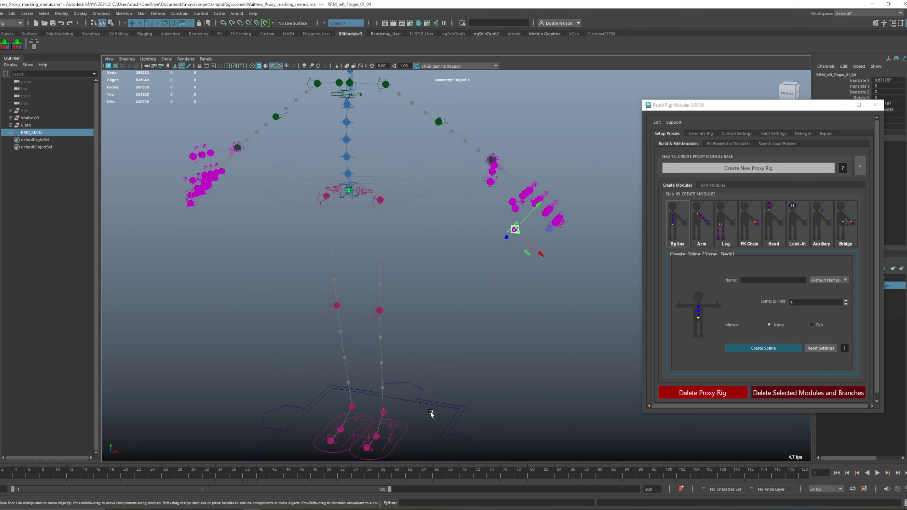
right_click_drag(431, 411, 480, 288, "alt")
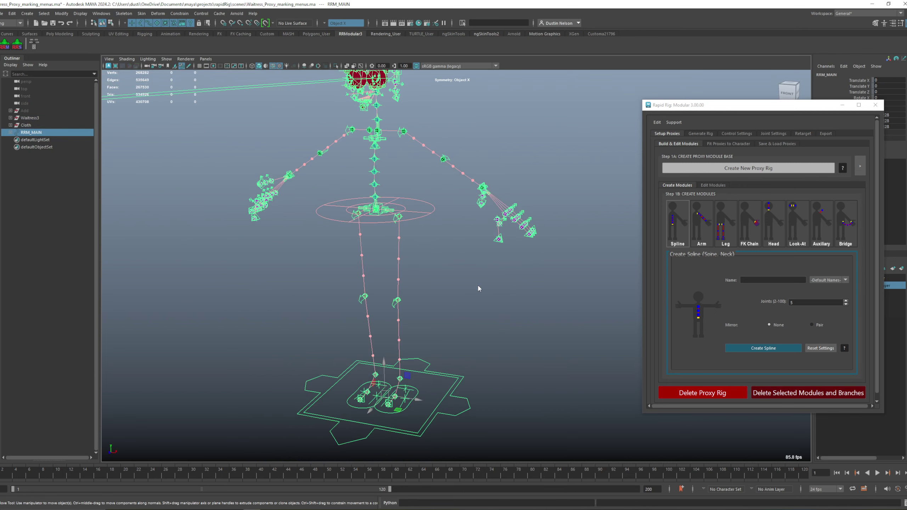
left_click_drag(499, 304, 437, 263, "alt")
right_click_drag(444, 232, 444, 233)
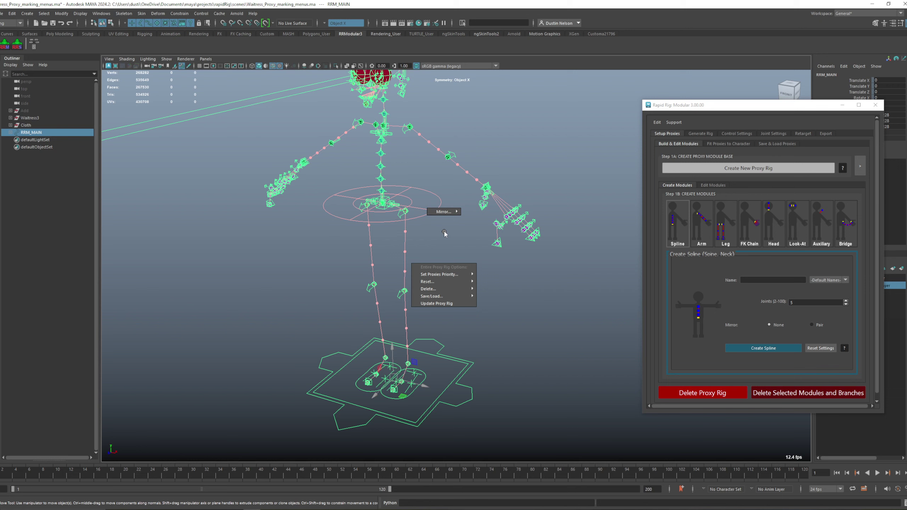
Select the second spine proxy and show its mirror options, pointing out Left to Right for Branch
left_click(380, 179)
left_click_drag(399, 205, 425, 217, "alt")
right_click(432, 183)
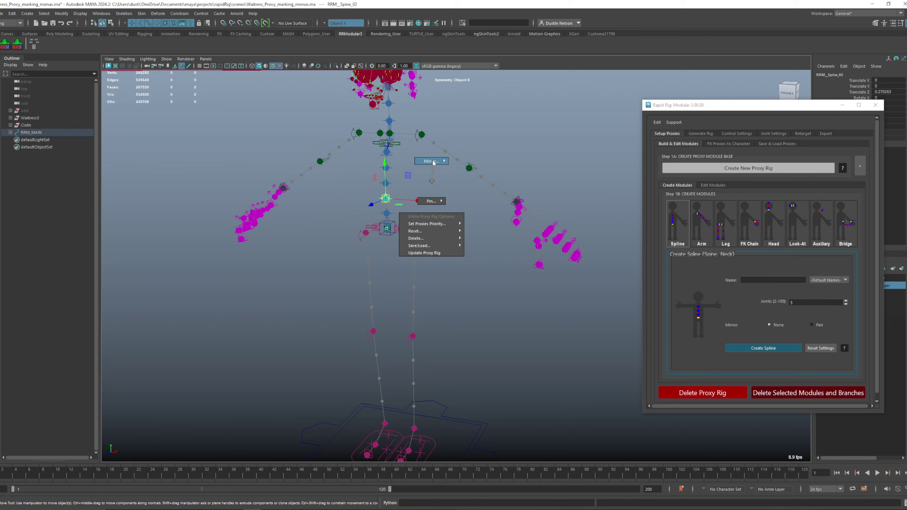
mouse_move(434, 163)
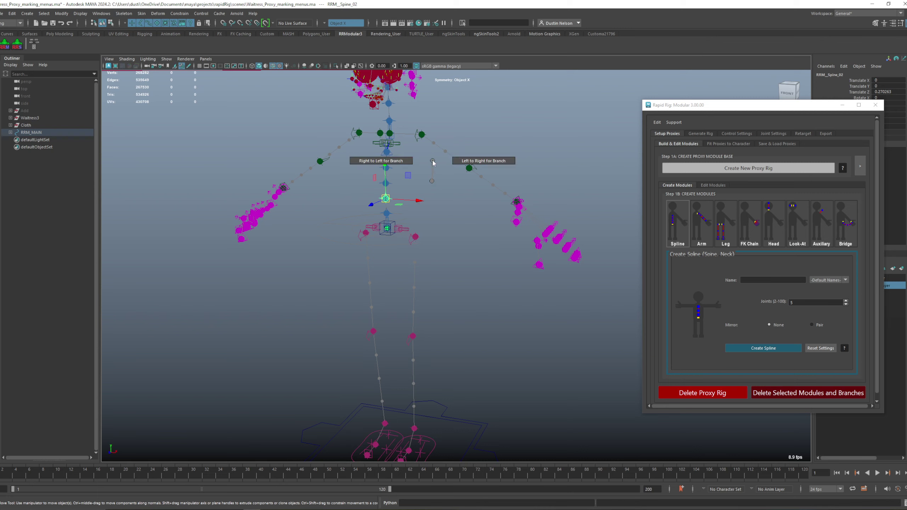
left_click(470, 162)
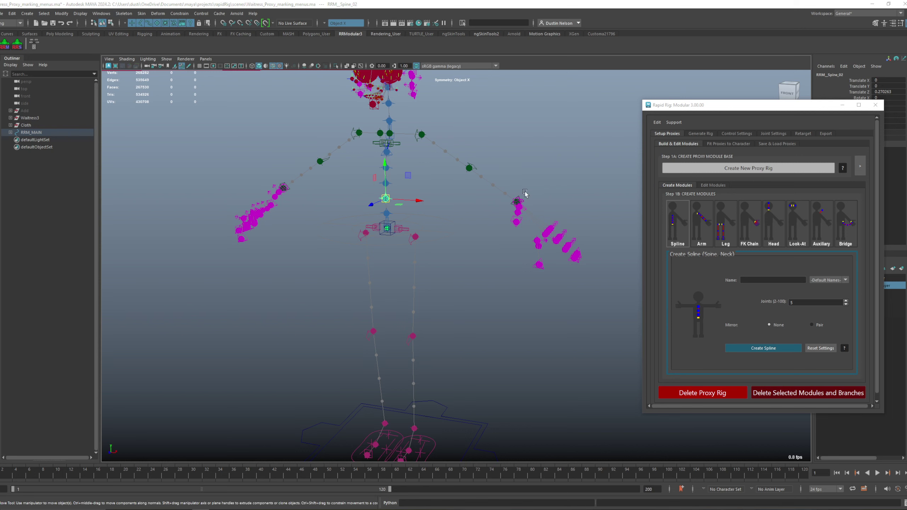
Raise the left wrist proxy above shoulder height and move the left thumb's parent proxy up beside it
left_click(517, 202)
left_click_drag(530, 187, 542, 120)
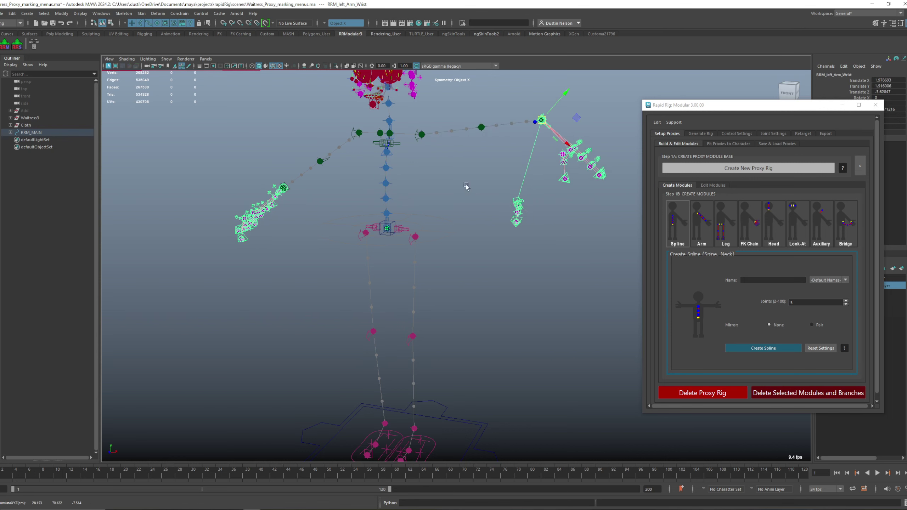
left_click_drag(466, 186, 514, 167, "alt")
left_click(528, 255)
left_click(514, 234)
left_click_drag(454, 205, 496, 209, "alt")
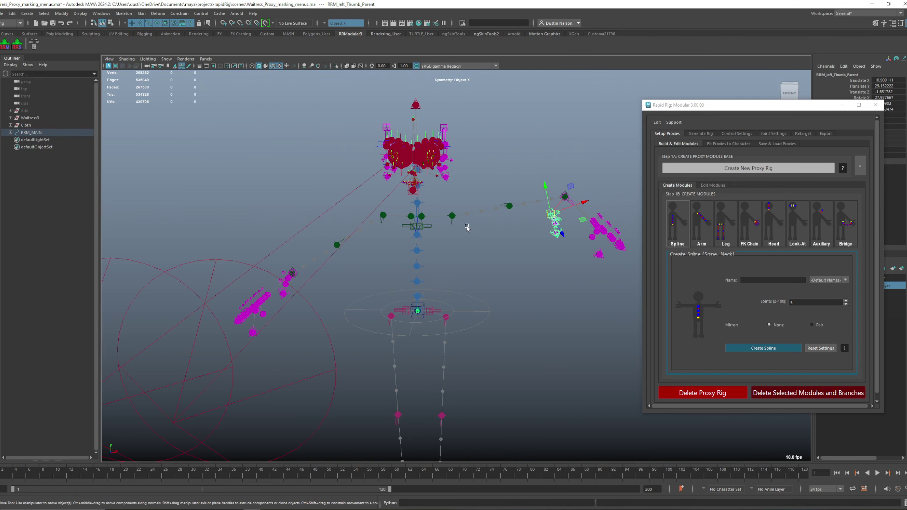
Move the left foot proxy outward, away from the right foot
left_click_drag(467, 227, 442, 213, "alt")
middle_click_drag(460, 322, 476, 200, "alt")
right_click_drag(476, 200, 370, 293, "alt")
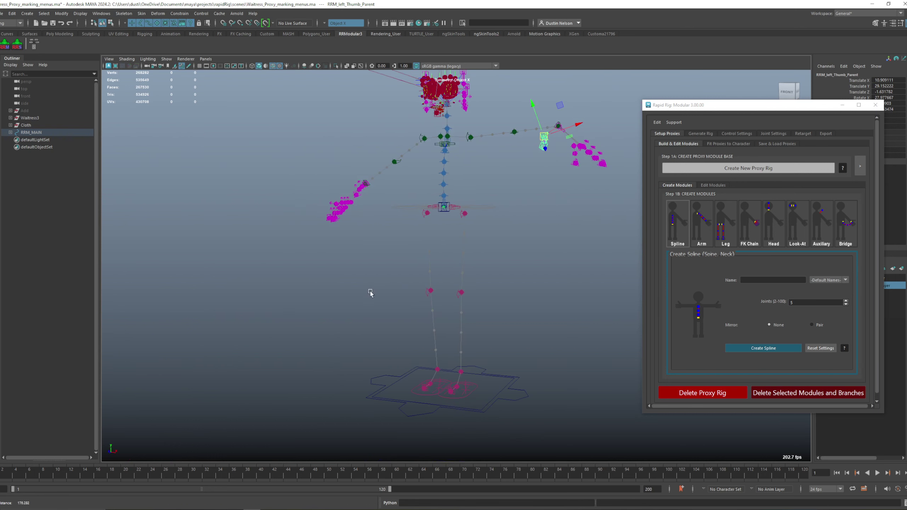
left_click(477, 391)
left_click_drag(477, 392, 529, 365)
Select the second spine proxy and mirror its branch with Left to Right for Branch
left_click(442, 187)
middle_click_drag(503, 181, 500, 215, "alt")
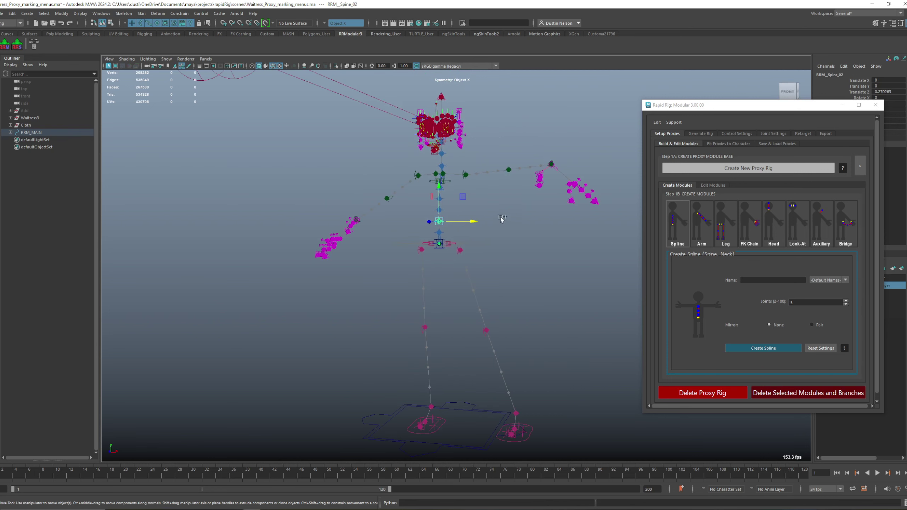
right_click_drag(501, 215, 535, 190)
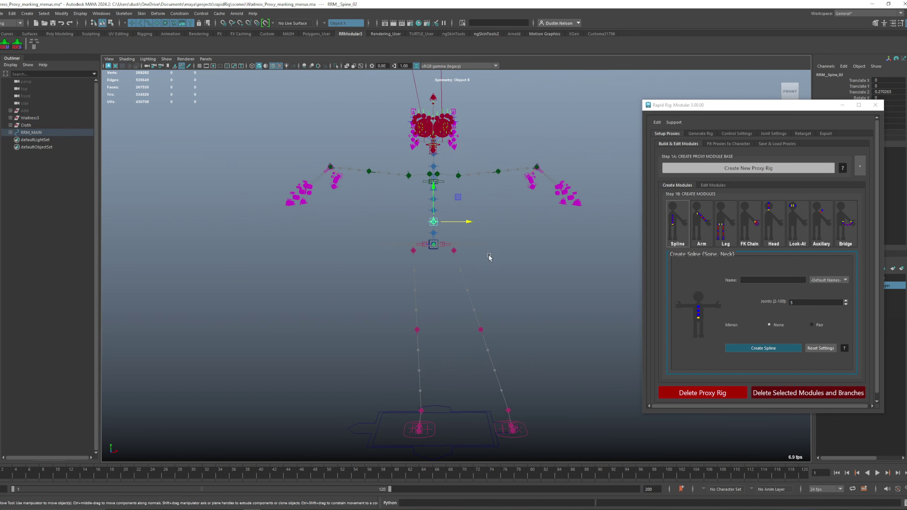
Mirror the branch of the root proxy at the hips from left to right and clear the selection
left_click(438, 248)
right_click_drag(492, 255, 536, 234)
left_click_drag(535, 326, 512, 331, "alt")
left_click(535, 293)
left_click_drag(534, 293, 527, 274, "alt")
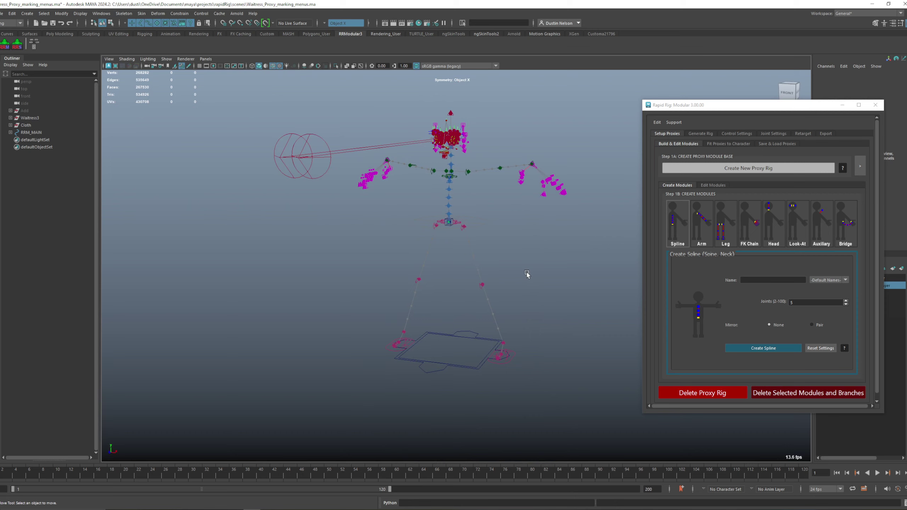